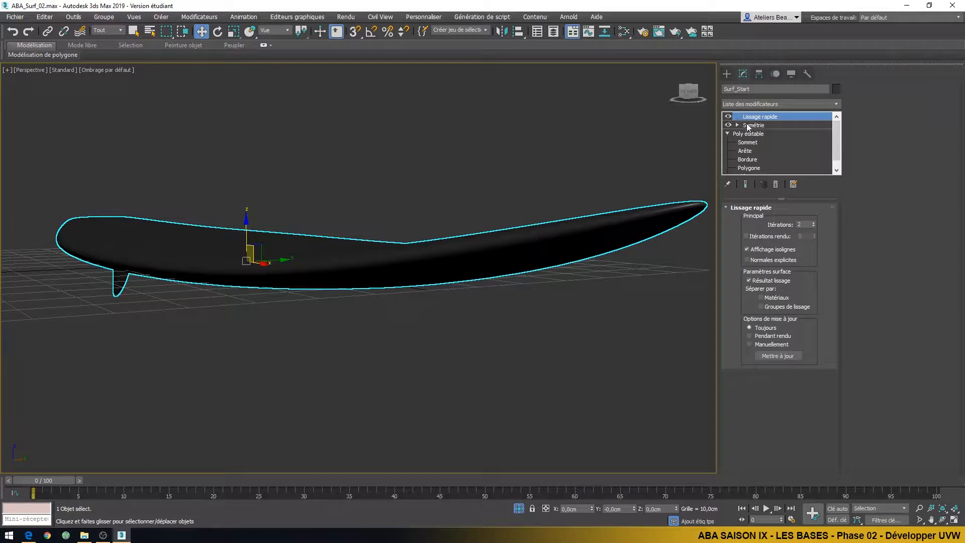
# - Add a Développer UVW modifier above the Symétrie modifier on the surfboard and enter its Arête sub-object level
pyautogui.click(752, 127)
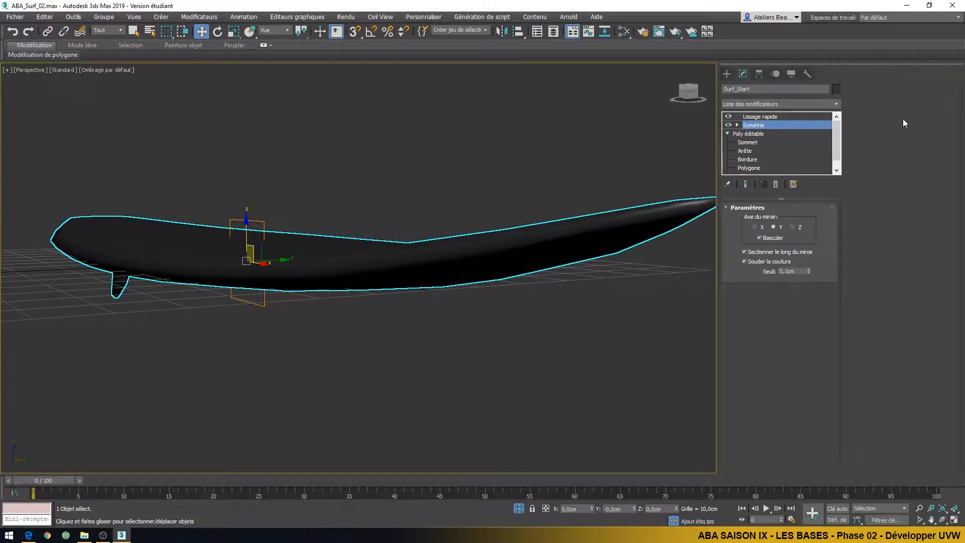
pyautogui.click(752, 104)
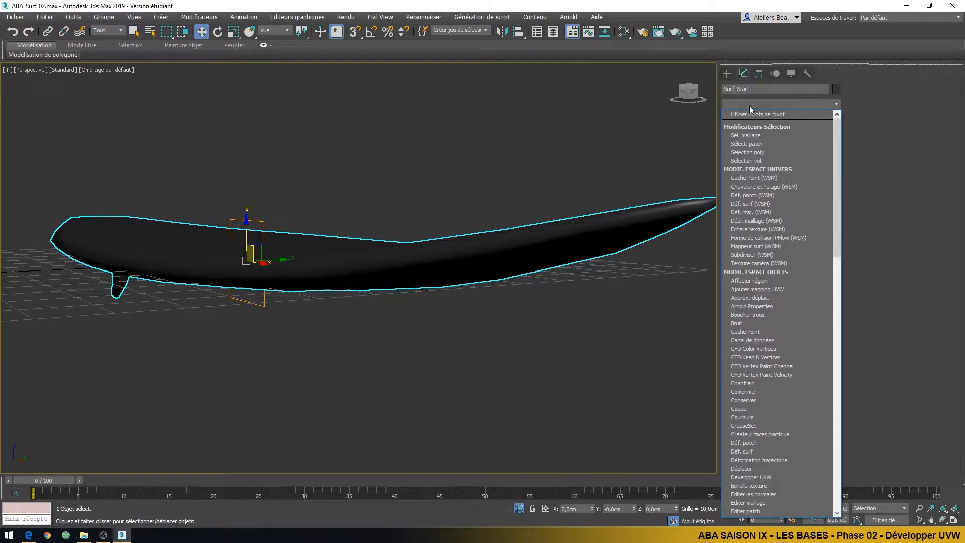
pyautogui.scroll(-5, 757, 182)
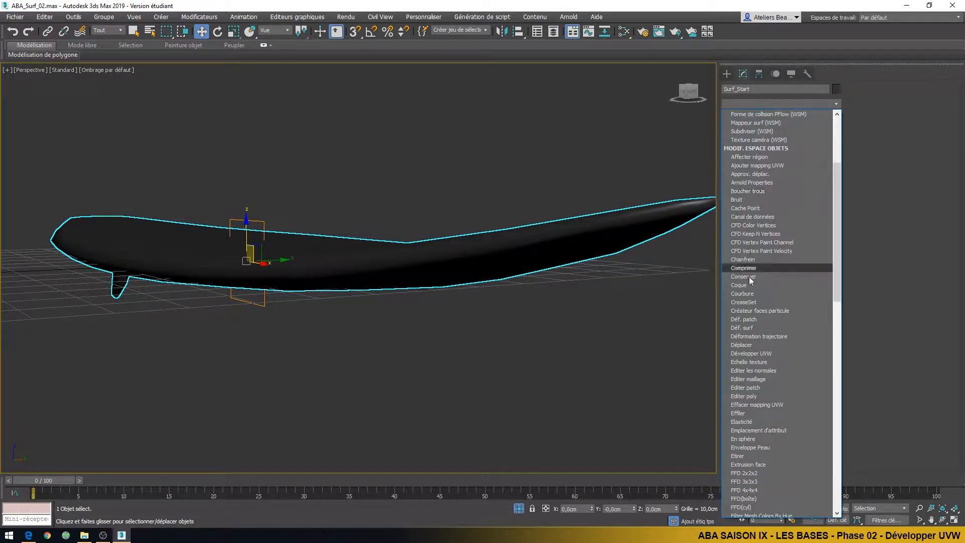
pyautogui.click(771, 353)
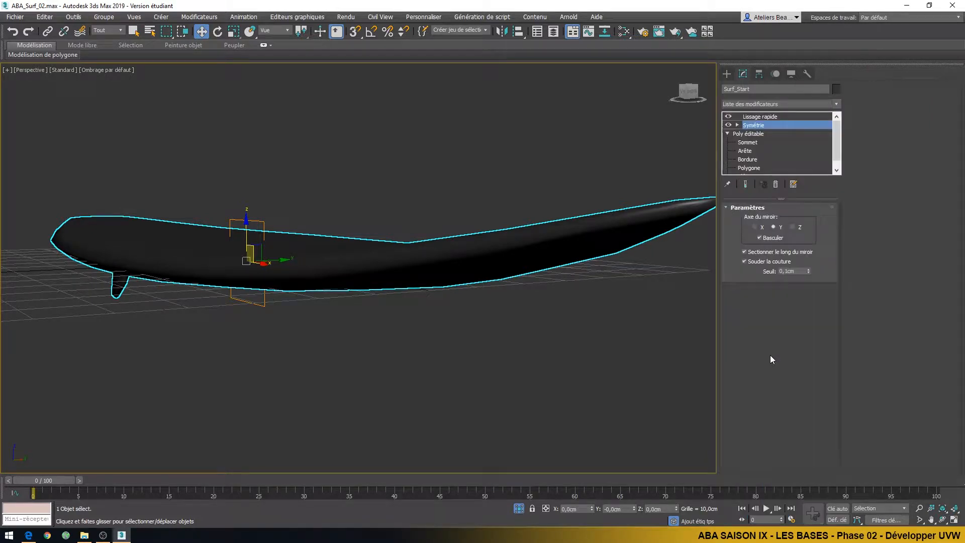
pyautogui.click(738, 124)
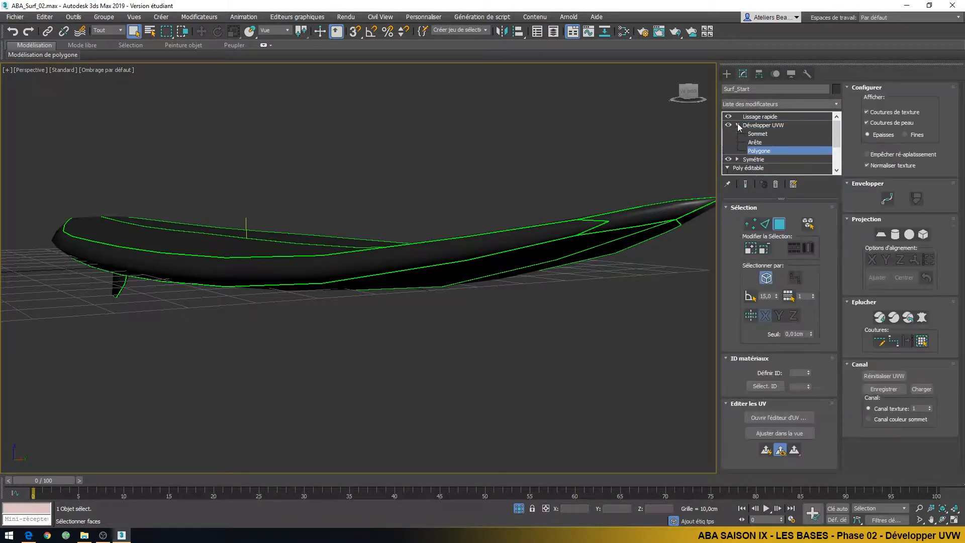
pyautogui.click(754, 142)
# - Open the UV editor, display the UV_Checker.png checker texture on the surfboard, and close the editor
pyautogui.click(689, 104)
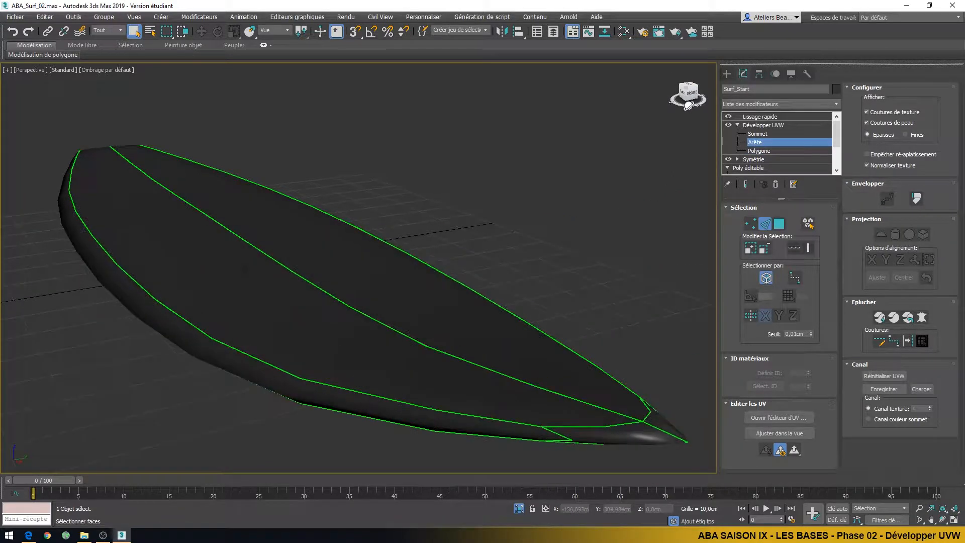
pyautogui.moveTo(689, 105); pyautogui.dragTo(690, 101)
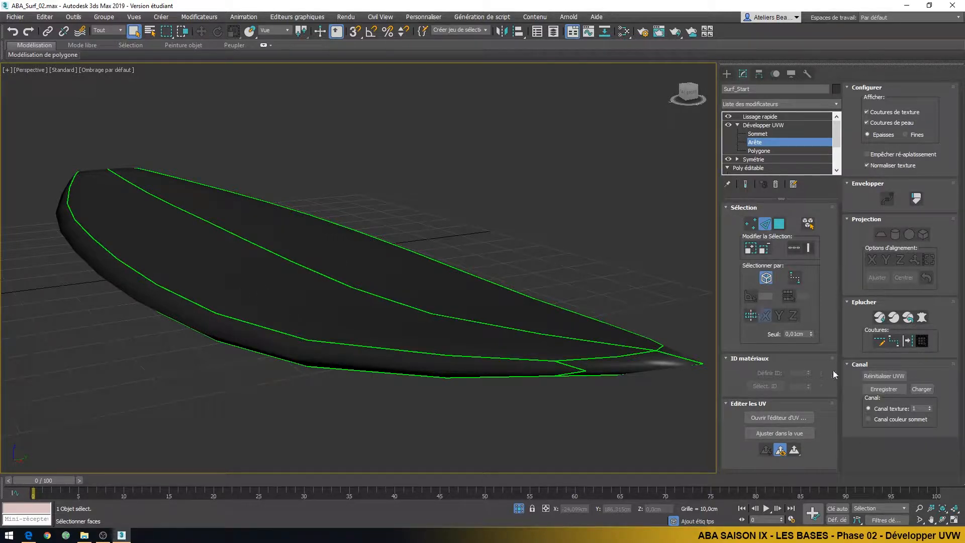
pyautogui.click(799, 418)
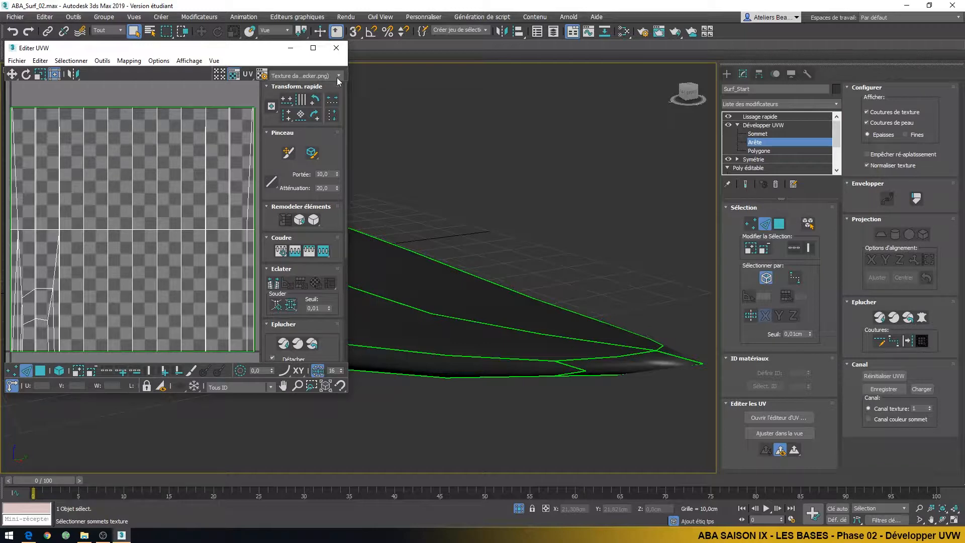
pyautogui.click(318, 75)
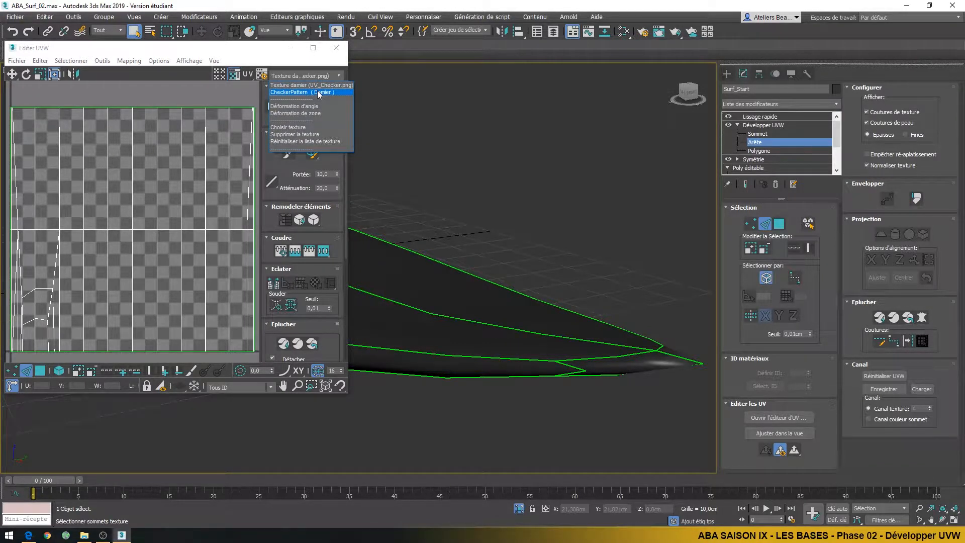
pyautogui.click(321, 86)
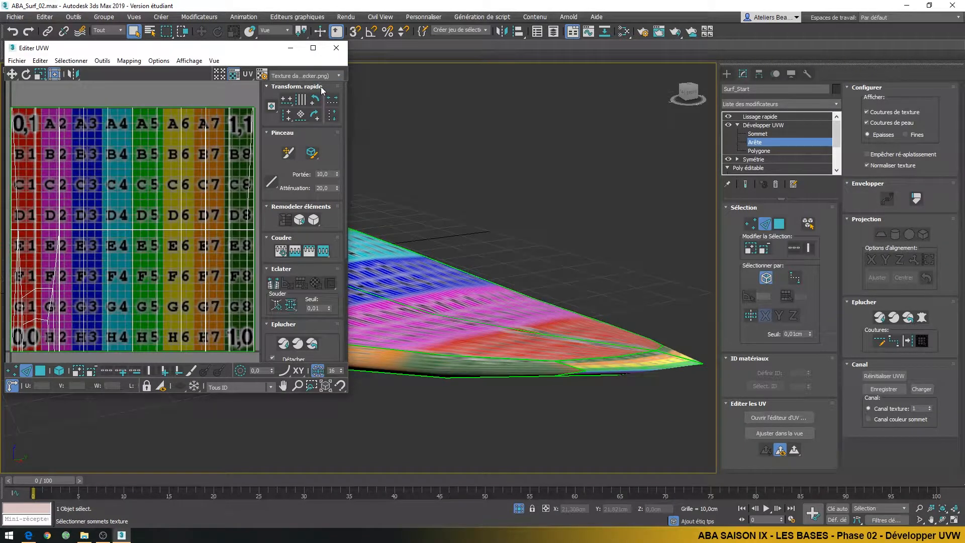
pyautogui.click(336, 49)
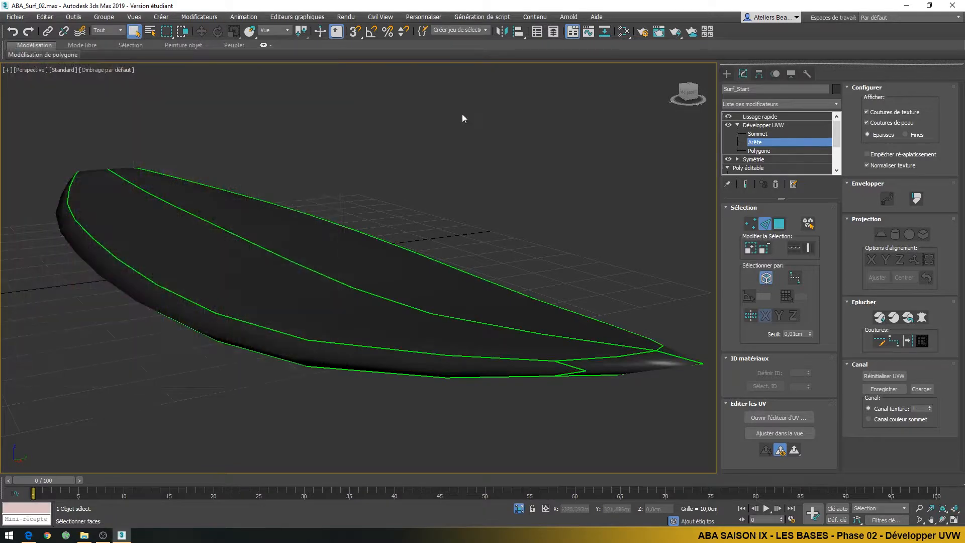
# - Reopen the UV editor, display the UV_Checker.png texture on the surfboard again, and minimise the editor
pyautogui.click(797, 419)
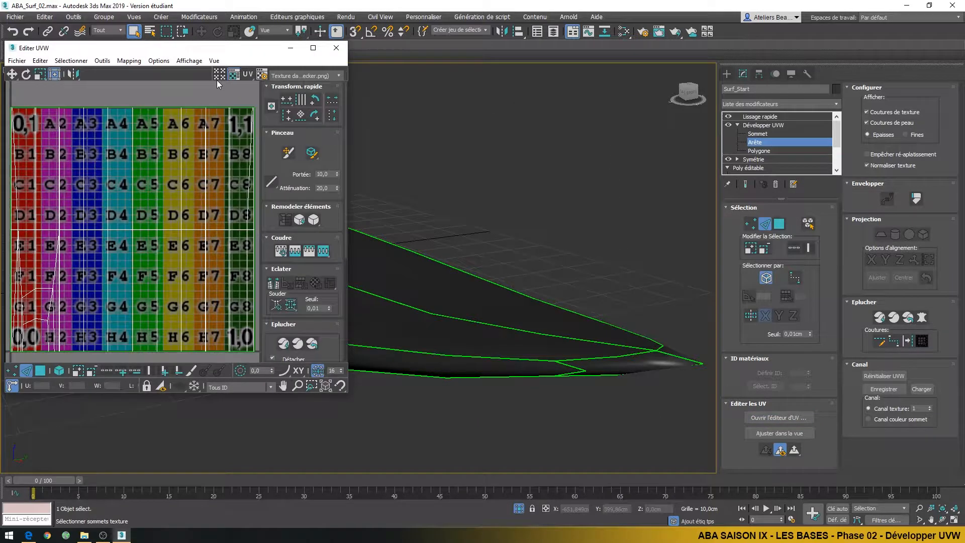
pyautogui.click(294, 75)
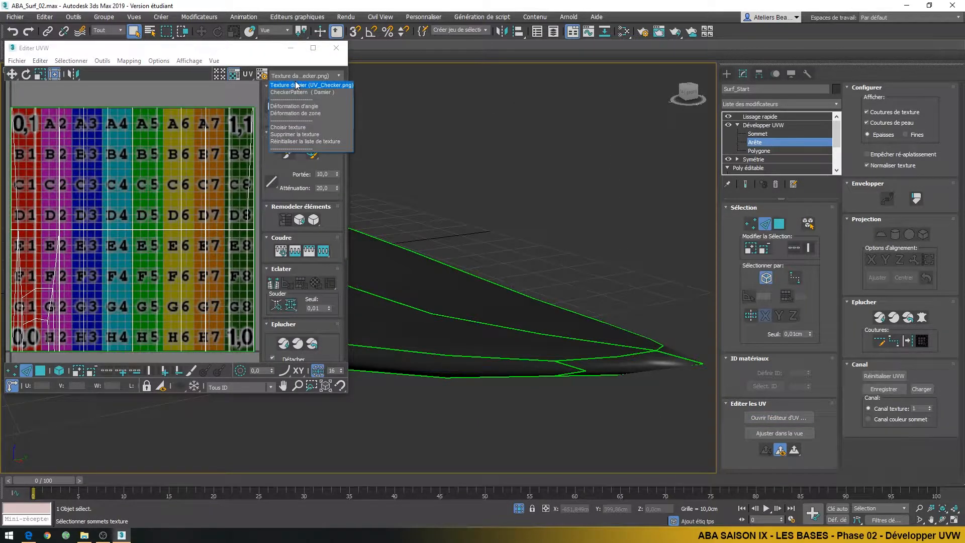
pyautogui.click(300, 85)
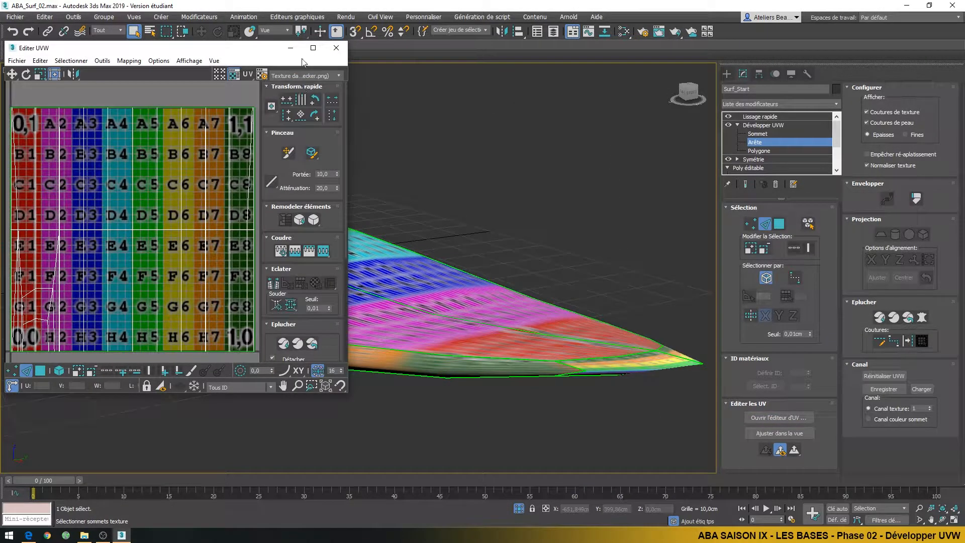
pyautogui.click(290, 47)
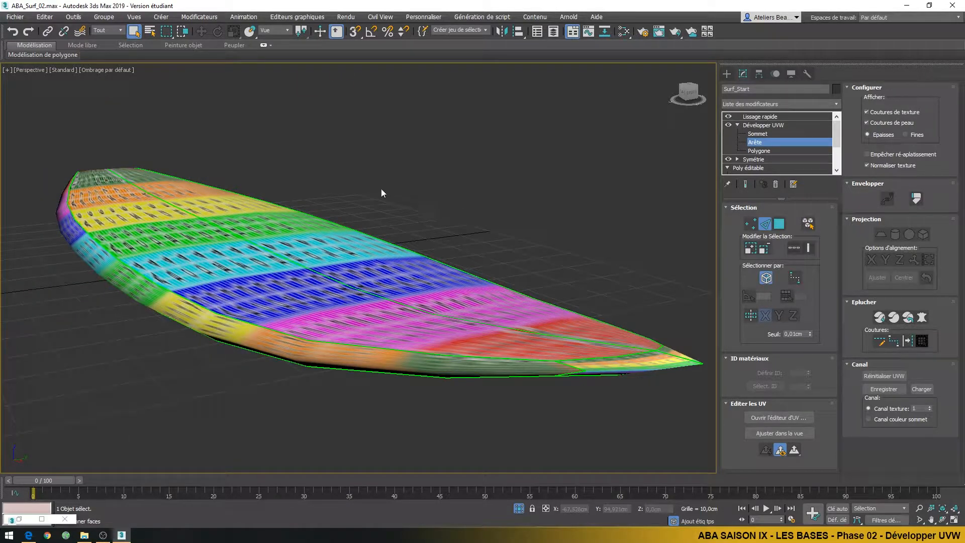
# - Examine the checker texture on the board's deck, underside and fin, and close the UV editor
pyautogui.keyDown('alt'); pyautogui.moveTo(355, 171); pyautogui.dragTo(226, 220, button='middle'); pyautogui.keyUp('alt')
pyautogui.scroll(-3, 226, 220)
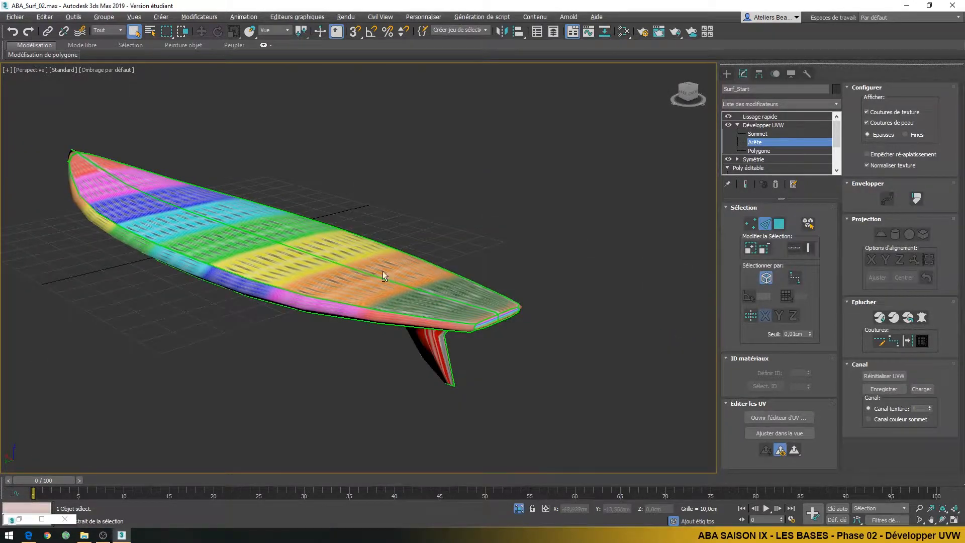
pyautogui.keyDown('alt'); pyautogui.moveTo(382, 271); pyautogui.dragTo(495, 222, button='middle'); pyautogui.keyUp('alt')
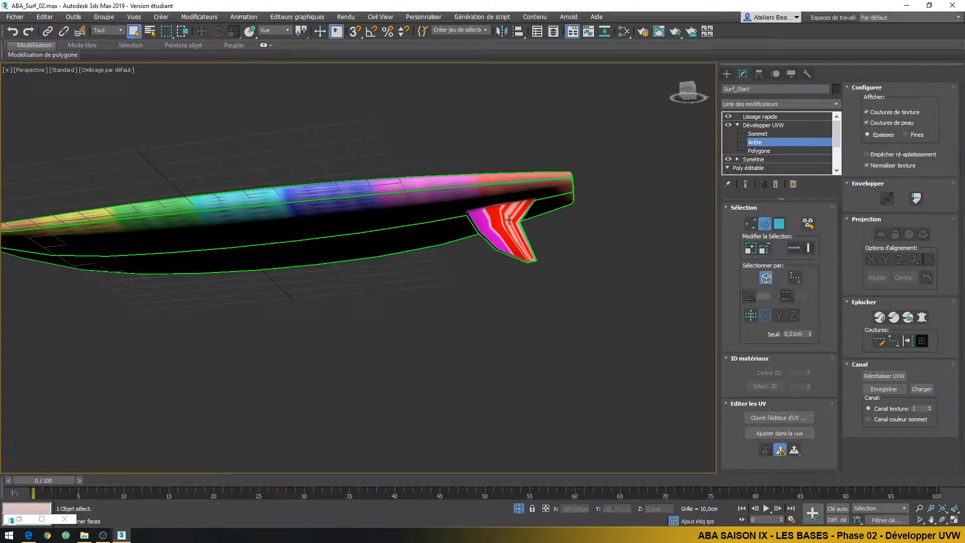
pyautogui.keyDown('alt'); pyautogui.moveTo(511, 280); pyautogui.dragTo(378, 343, button='middle'); pyautogui.keyUp('alt')
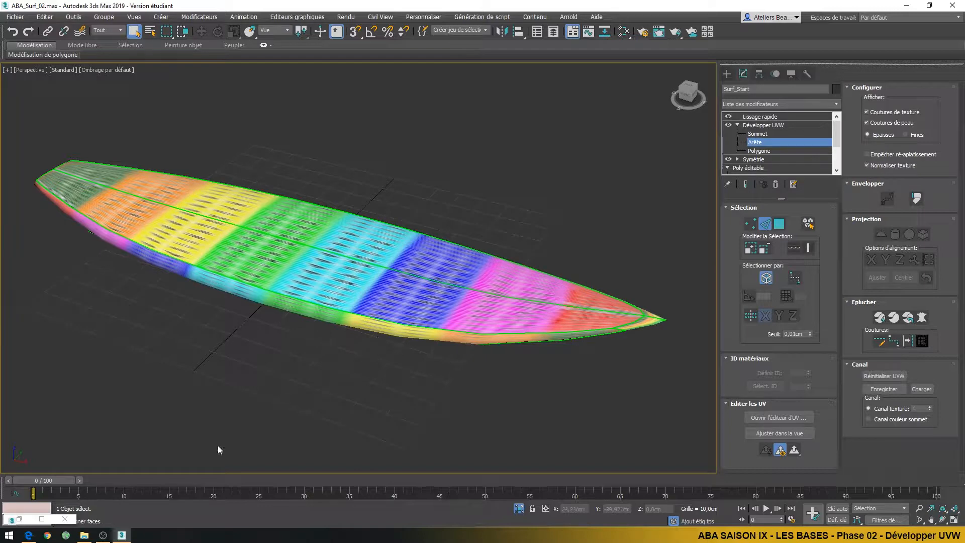
pyautogui.click(65, 519)
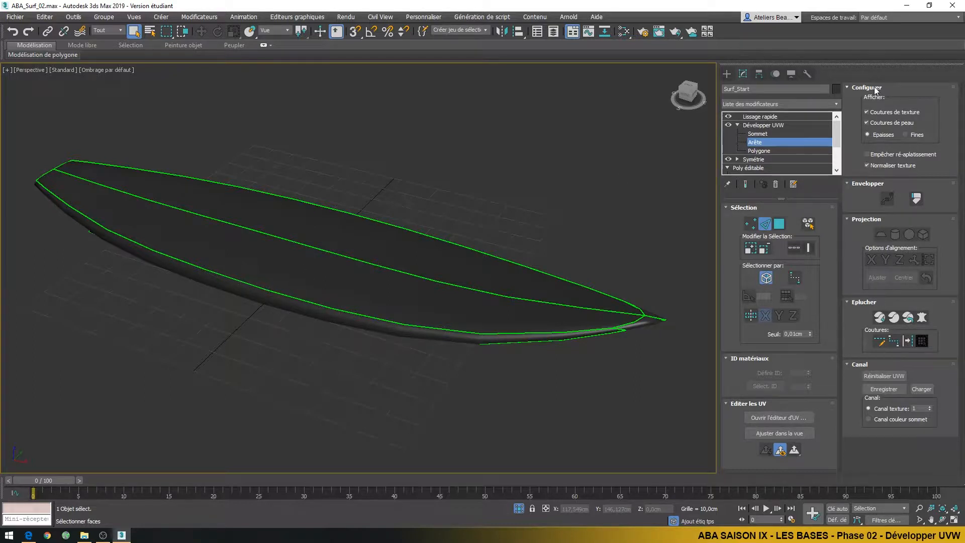
# - Hide the texture seams (Coutures de texture) and show edged faces on the board's unsmoothed mesh
pyautogui.click(884, 113)
pyautogui.click(885, 113)
pyautogui.click(885, 114)
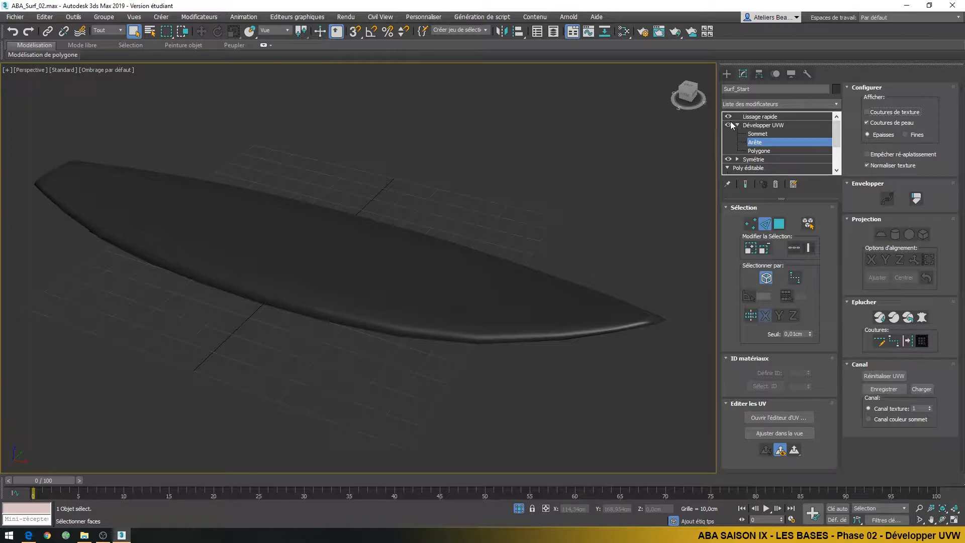
pyautogui.click(745, 185)
pyautogui.click(746, 189)
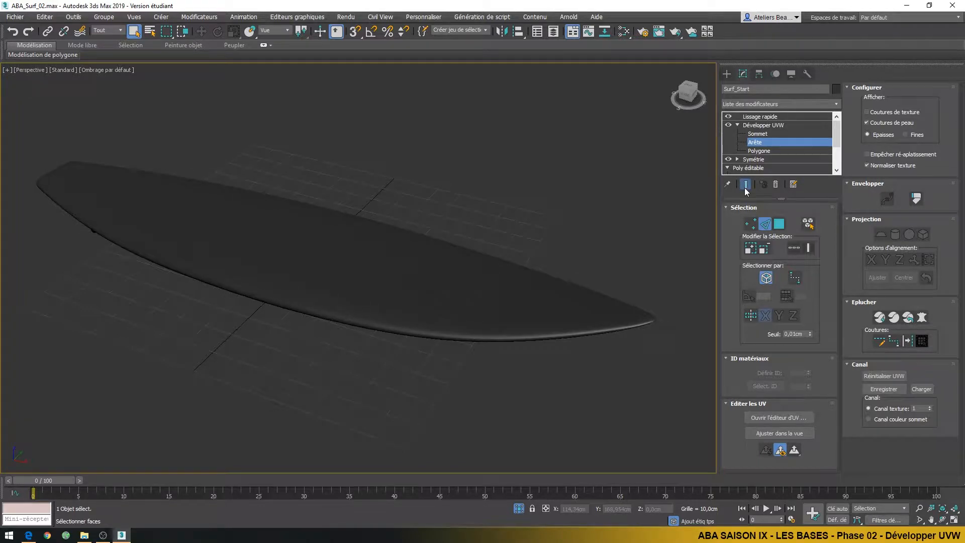
pyautogui.click(746, 186)
pyautogui.press('F4')
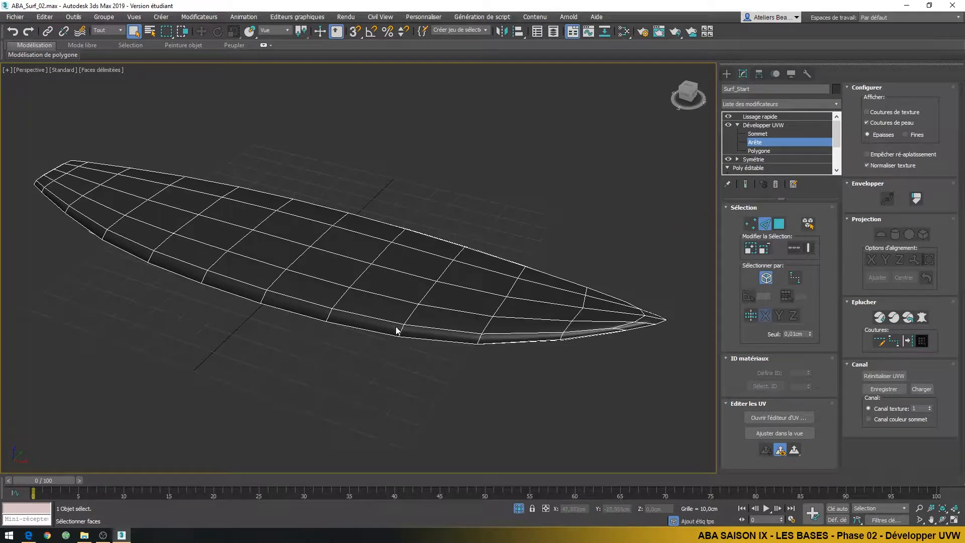
# - Select the edge loop around the board's rim plus the corner edges at both ends of the tail, and convert them to seams
pyautogui.moveTo(397, 330)
pyautogui.keyDown('alt'); pyautogui.mouseDown(button='middle')
pyautogui.moveTo(388, 315)
pyautogui.moveTo(405, 252)
pyautogui.moveTo(423, 212)
pyautogui.moveTo(451, 223)
pyautogui.moveTo(429, 255)
pyautogui.moveTo(431, 228)
pyautogui.moveTo(443, 220)
pyautogui.mouseUp(button='middle'); pyautogui.keyUp('alt')
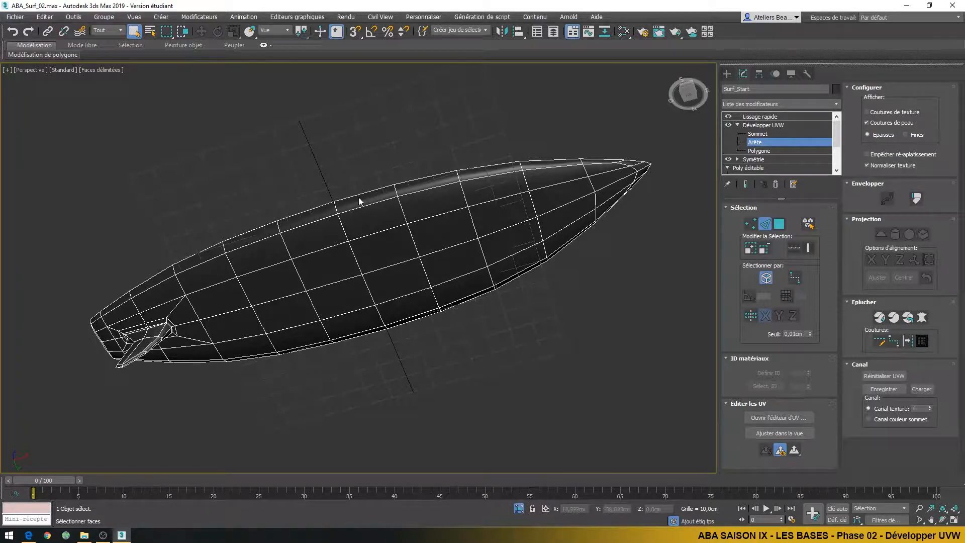
pyautogui.doubleClick(414, 177)
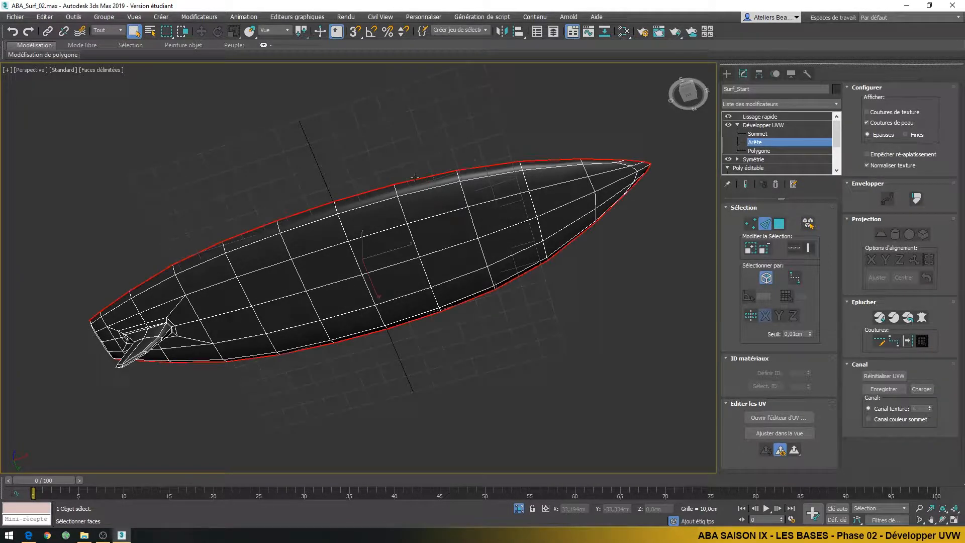
pyautogui.click(686, 93)
pyautogui.keyDown('alt'); pyautogui.moveTo(382, 211); pyautogui.dragTo(427, 233, button='middle'); pyautogui.keyUp('alt')
pyautogui.moveTo(483, 151); pyautogui.dragTo(545, 172)
pyautogui.scroll(6, 307, 348)
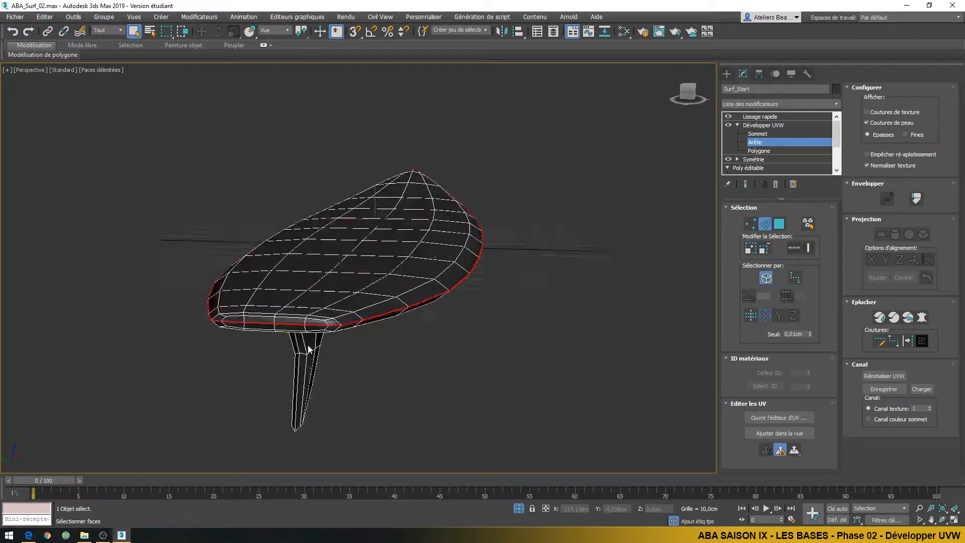
pyautogui.scroll(2, 374, 284)
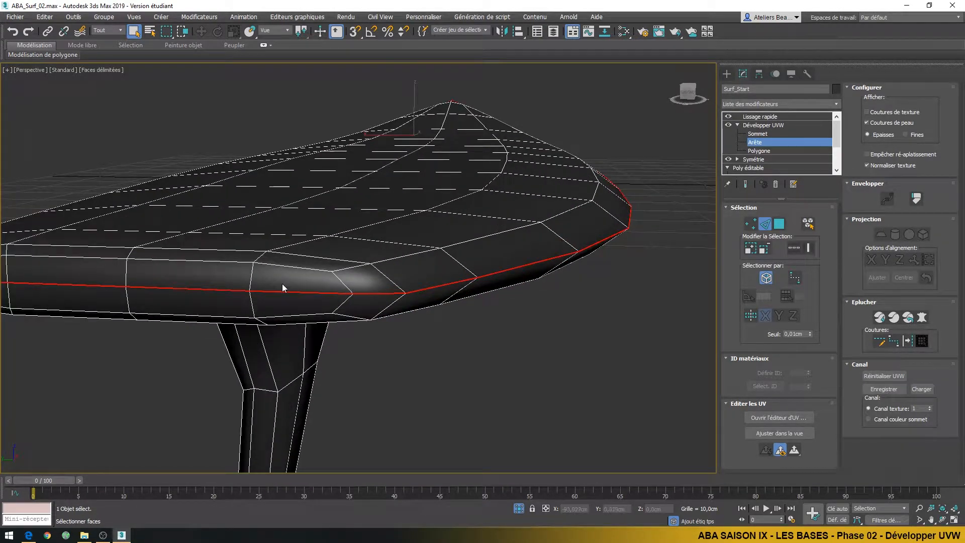
pyautogui.keyDown('alt'); pyautogui.moveTo(282, 285); pyautogui.dragTo(394, 304, button='middle'); pyautogui.keyUp('alt')
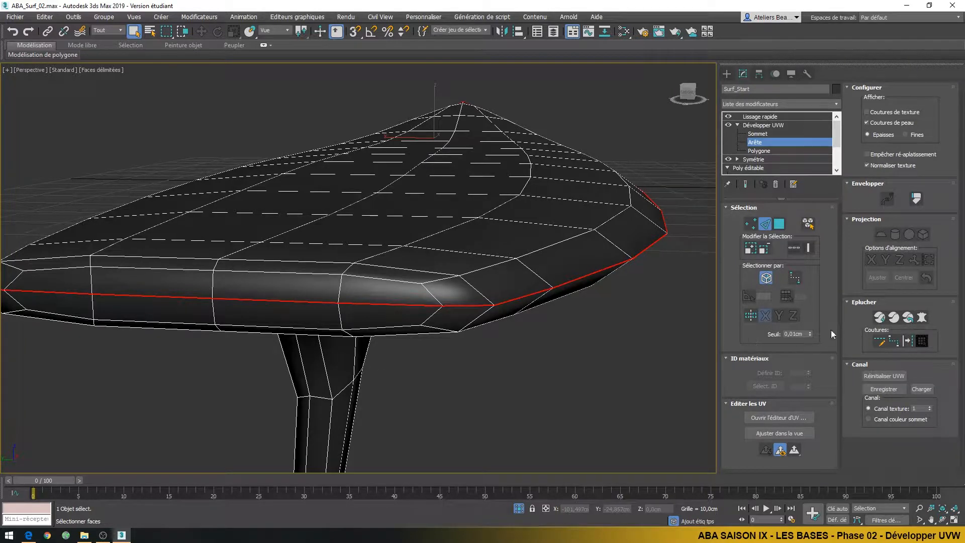
pyautogui.keyDown('ctrl'); pyautogui.click(433, 295); pyautogui.keyUp('ctrl')
pyautogui.moveTo(427, 342); pyautogui.dragTo(496, 338, button='middle')
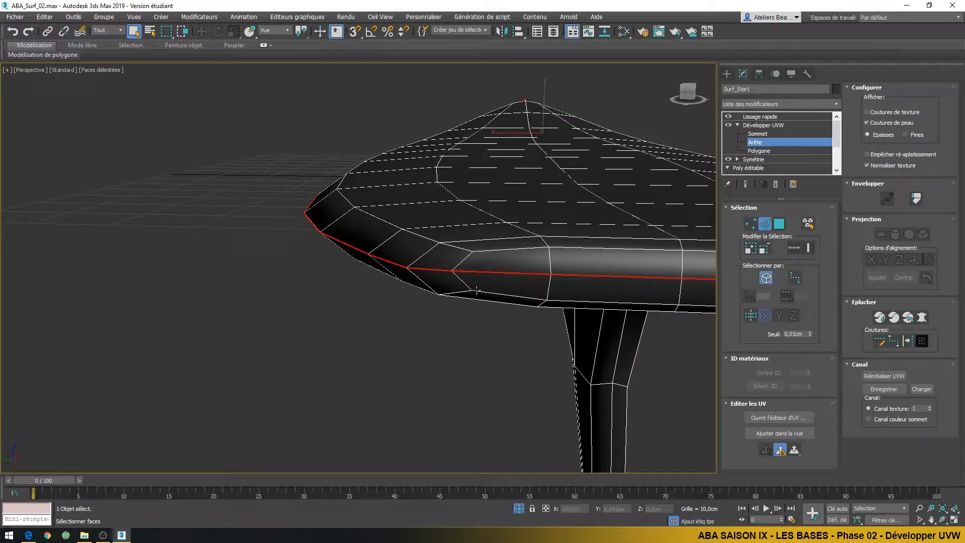
pyautogui.keyDown('ctrl'); pyautogui.click(464, 261); pyautogui.keyUp('ctrl')
pyautogui.click(908, 342)
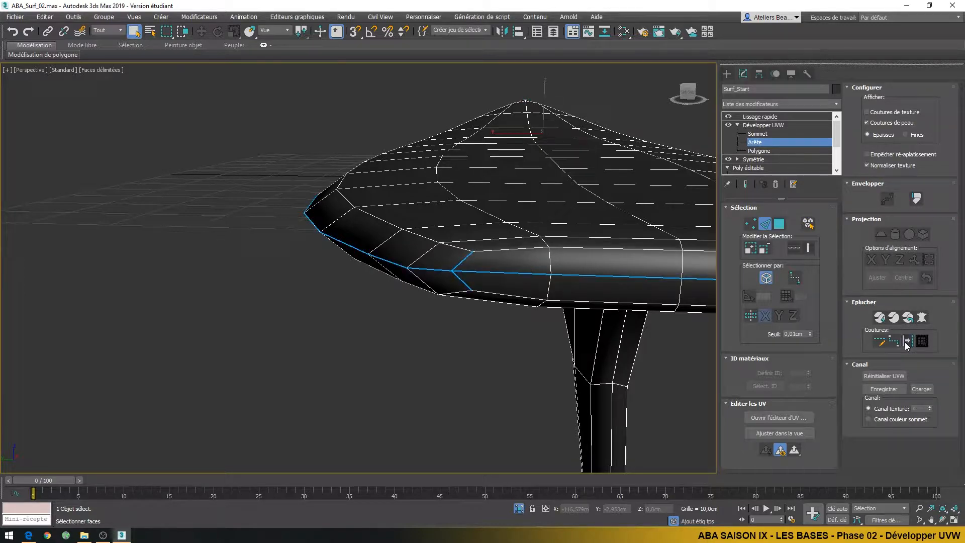
# - Select the edge loop around the base of the fin and convert it to seams
pyautogui.scroll(-3, 391, 372)
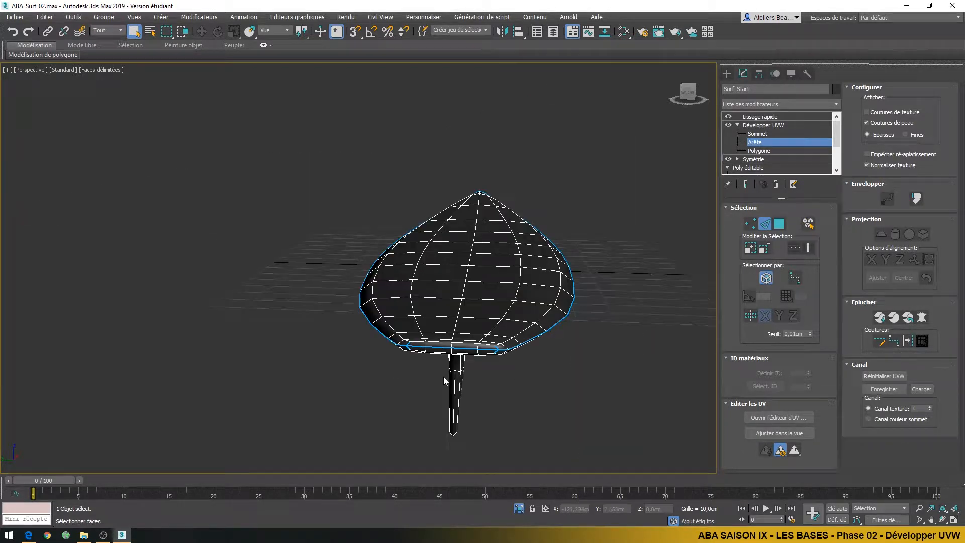
pyautogui.keyDown('alt'); pyautogui.moveTo(443, 375); pyautogui.dragTo(422, 358, button='middle'); pyautogui.keyUp('alt')
pyautogui.scroll(5, 392, 362)
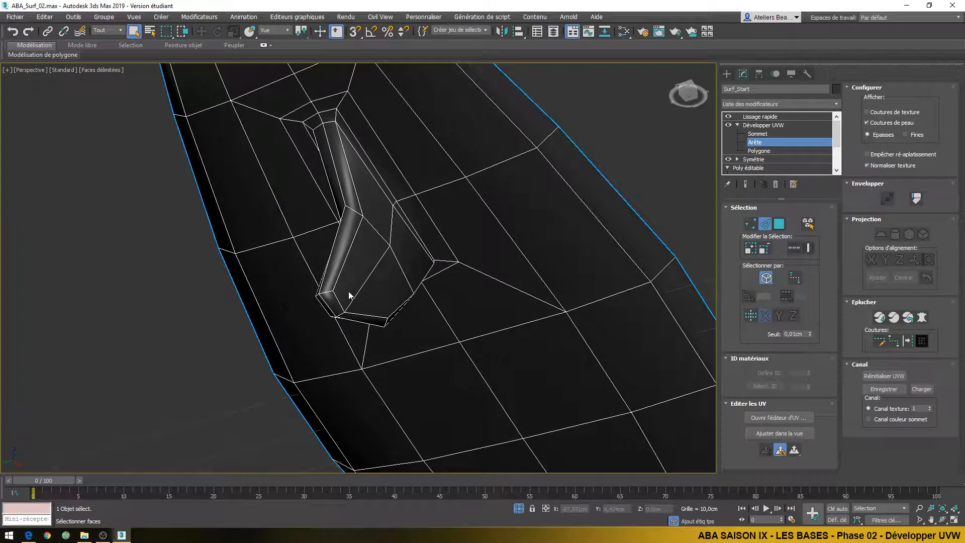
pyautogui.doubleClick(347, 122)
pyautogui.click(906, 341)
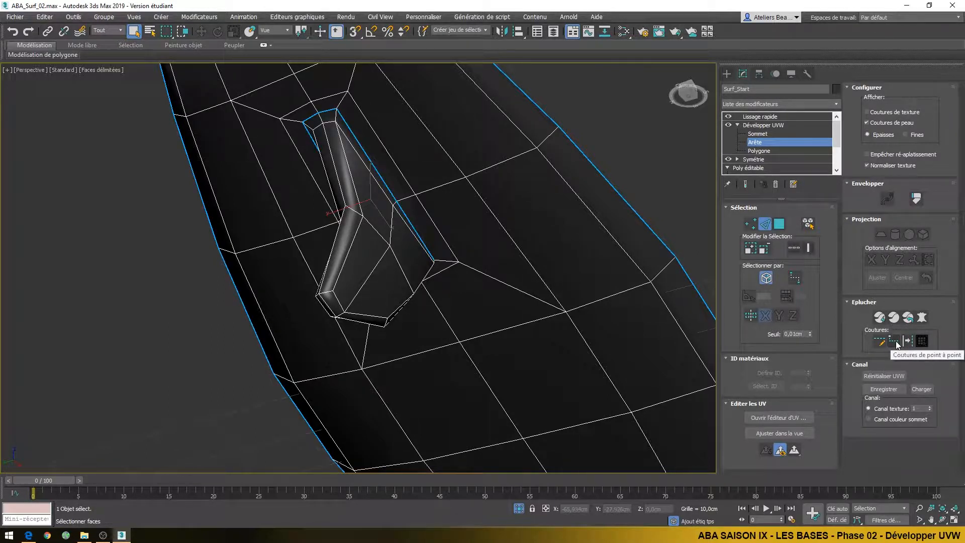
# - Create a point-to-point seam along the fin's edge, running between its base and its tip
pyautogui.click(897, 342)
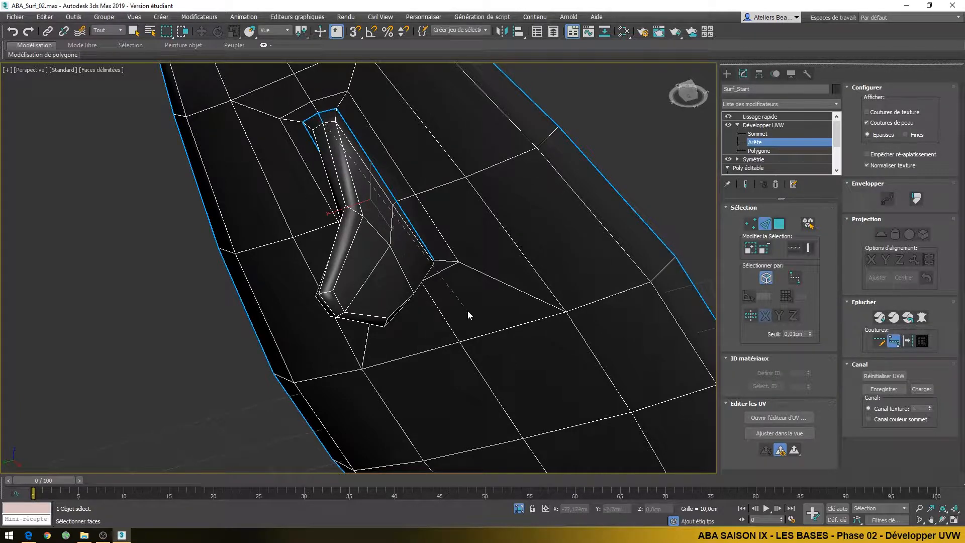
pyautogui.keyDown('alt'); pyautogui.moveTo(465, 307); pyautogui.dragTo(466, 251, button='middle'); pyautogui.keyUp('alt')
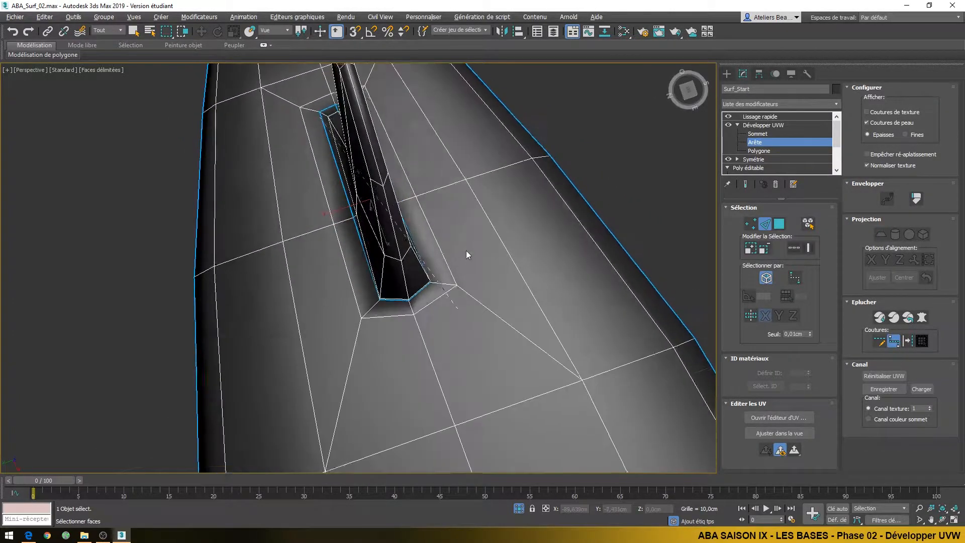
pyautogui.keyDown('alt'); pyautogui.moveTo(431, 299); pyautogui.dragTo(433, 249, button='middle'); pyautogui.keyUp('alt')
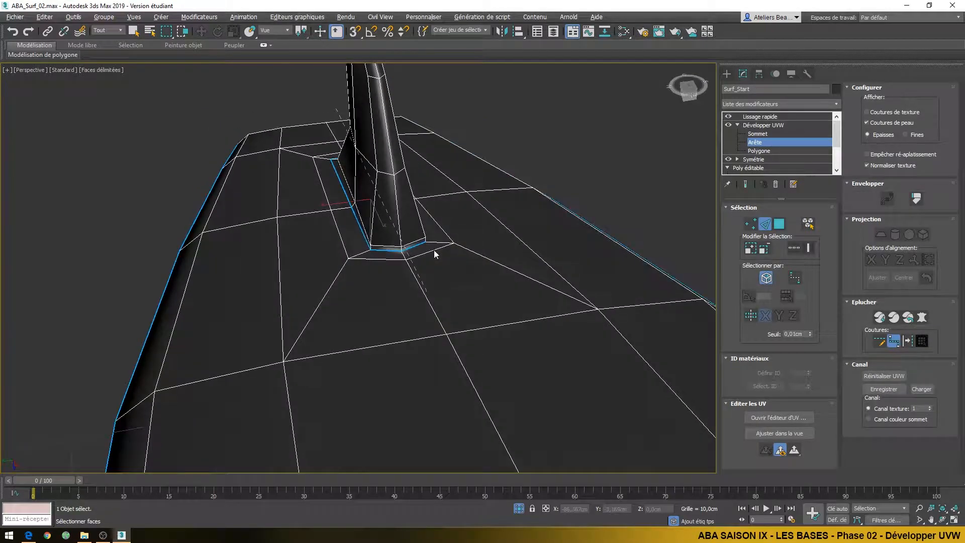
pyautogui.scroll(4, 433, 249)
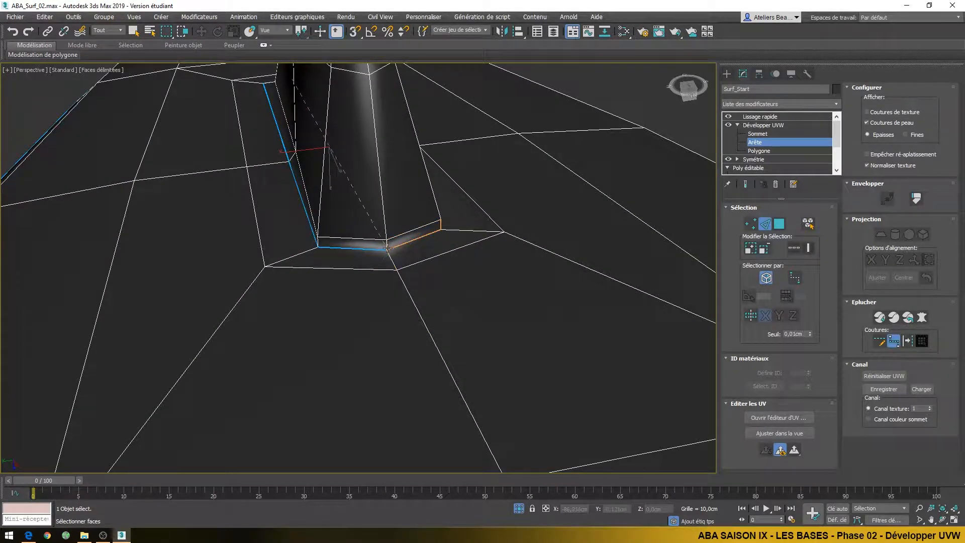
pyautogui.scroll(-3, 380, 193)
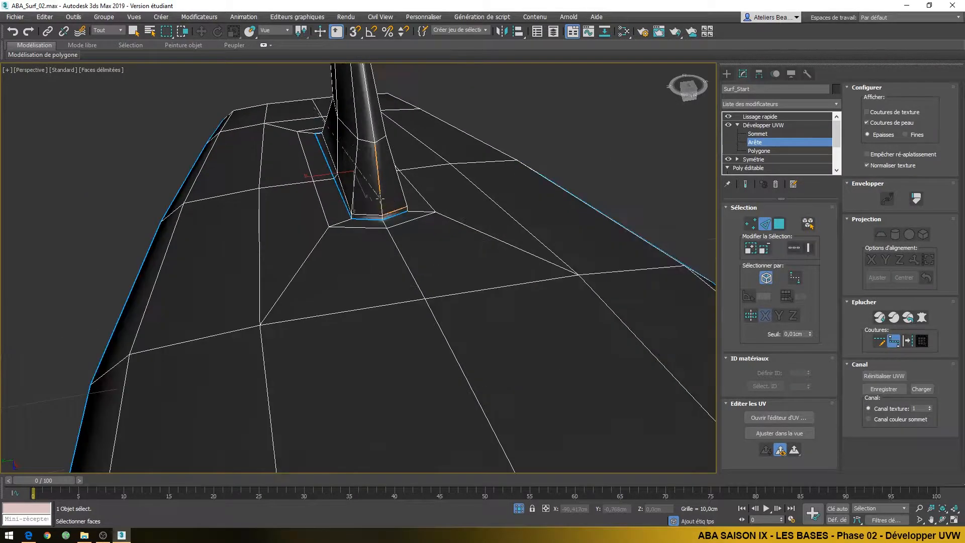
pyautogui.moveTo(369, 126); pyautogui.dragTo(485, 435, button='middle')
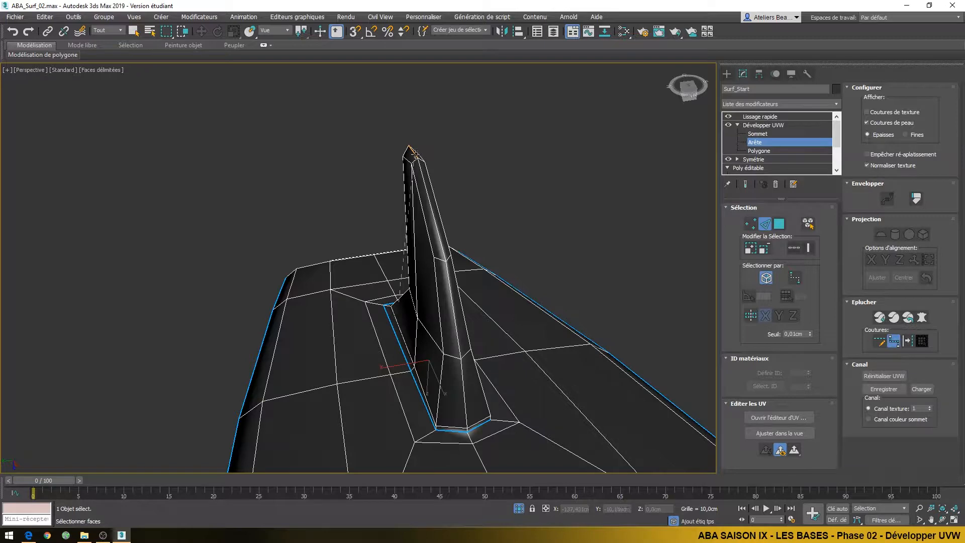
pyautogui.scroll(5, 463, 430)
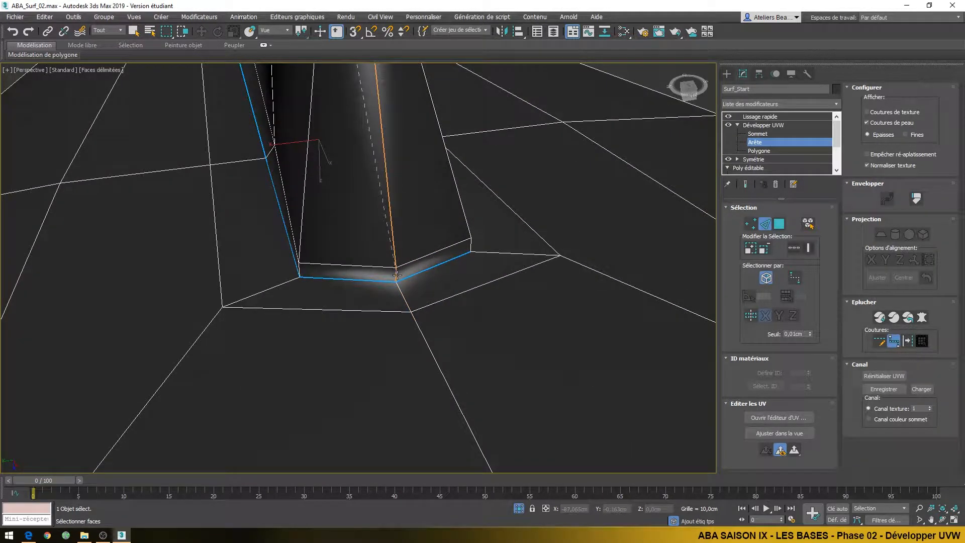
pyautogui.keyDown('alt'); pyautogui.moveTo(383, 325); pyautogui.dragTo(378, 168, button='middle'); pyautogui.keyUp('alt')
# - Hide the edged faces and examine the seams around the board's nose and along its rim
pyautogui.press('F4')
pyautogui.scroll(5, 512, 225)
pyautogui.scroll(3, 378, 167)
pyautogui.scroll(-2, 403, 223)
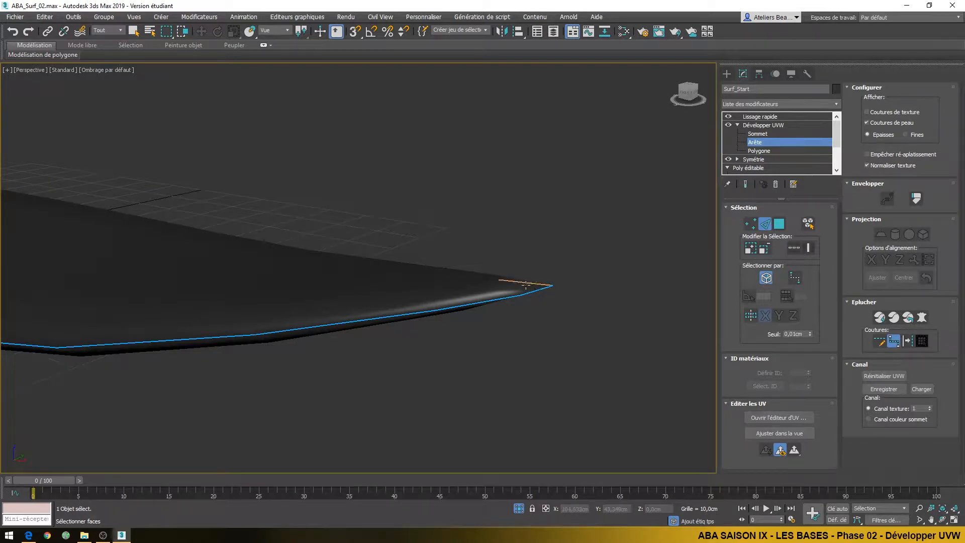
pyautogui.scroll(-5, 554, 330)
pyautogui.keyDown('alt'); pyautogui.moveTo(319, 370); pyautogui.dragTo(493, 342, button='middle'); pyautogui.keyUp('alt')
# - At Polygone level, select one polygon on the deck and expand the selection to the seams
pyautogui.click(769, 150)
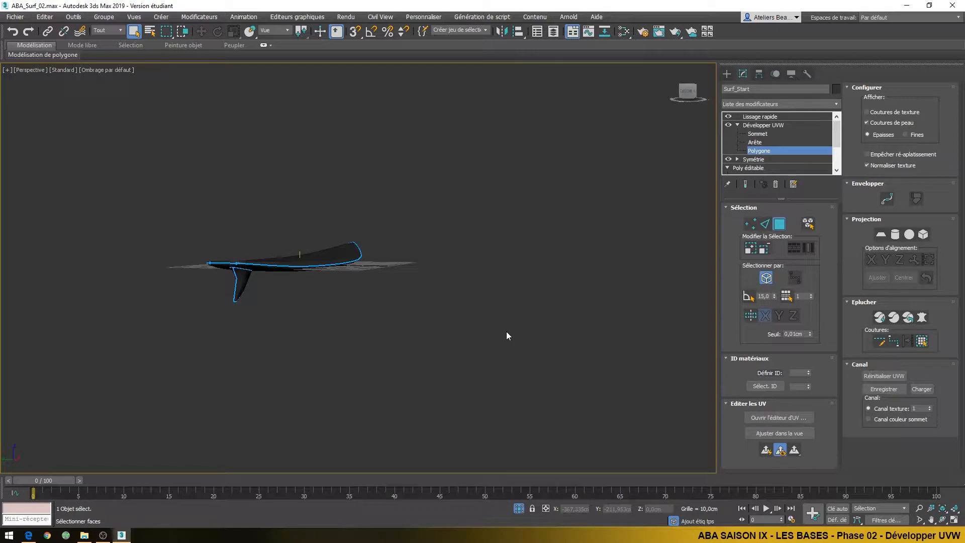
pyautogui.click(342, 252)
pyautogui.keyDown('alt'); pyautogui.moveTo(391, 282); pyautogui.dragTo(375, 349, button='middle'); pyautogui.keyUp('alt')
pyautogui.scroll(3, 375, 349)
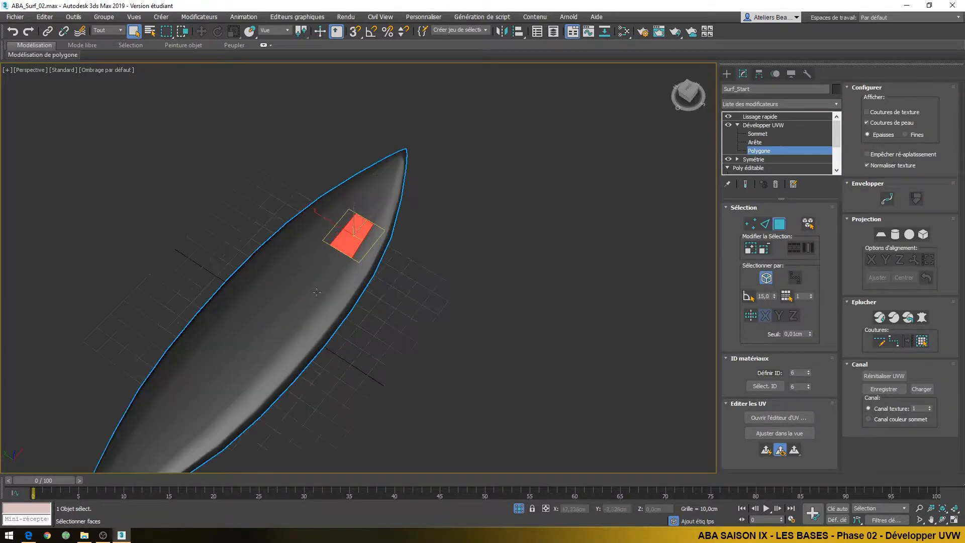
pyautogui.scroll(-2, 383, 293)
pyautogui.moveTo(384, 293); pyautogui.dragTo(483, 245, button='middle')
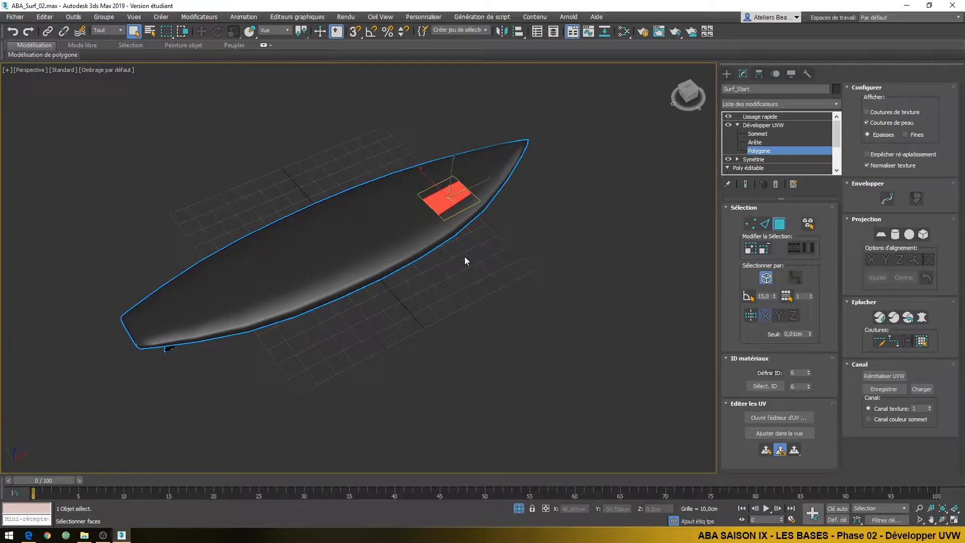
pyautogui.click(923, 344)
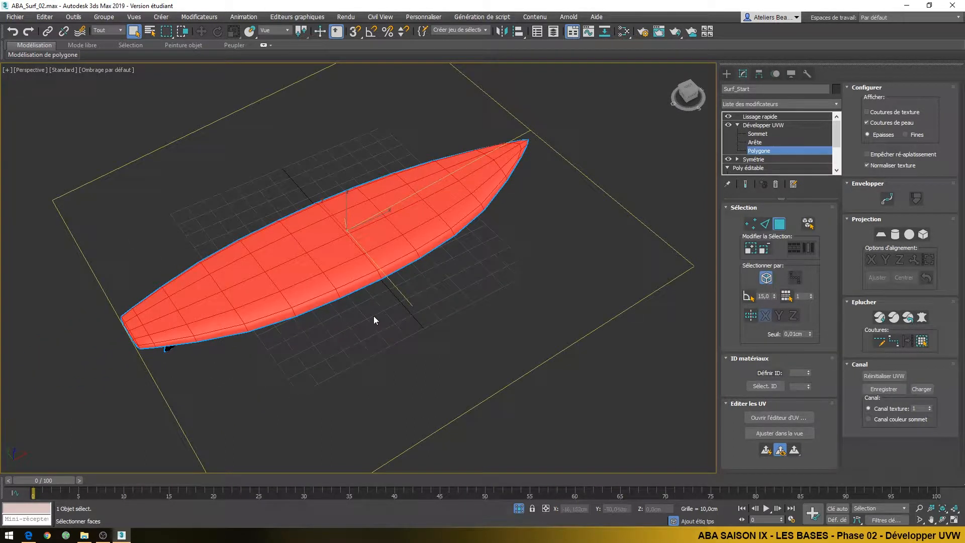
# - Show edged faces again, select one polygon on the board's underside and expand the selection to the seams
pyautogui.keyDown('alt'); pyautogui.moveTo(373, 320); pyautogui.dragTo(465, 214, button='middle'); pyautogui.keyUp('alt')
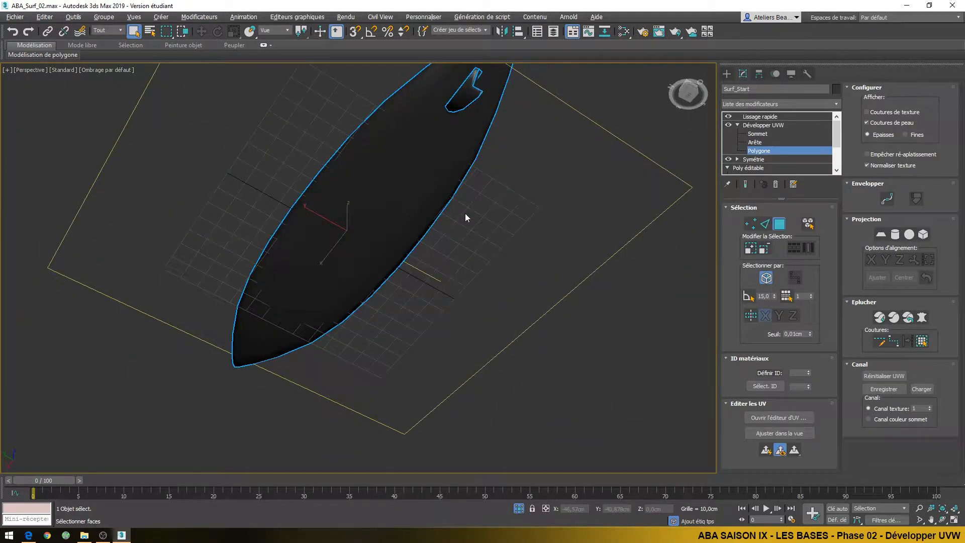
pyautogui.scroll(3, 466, 213)
pyautogui.click(880, 344)
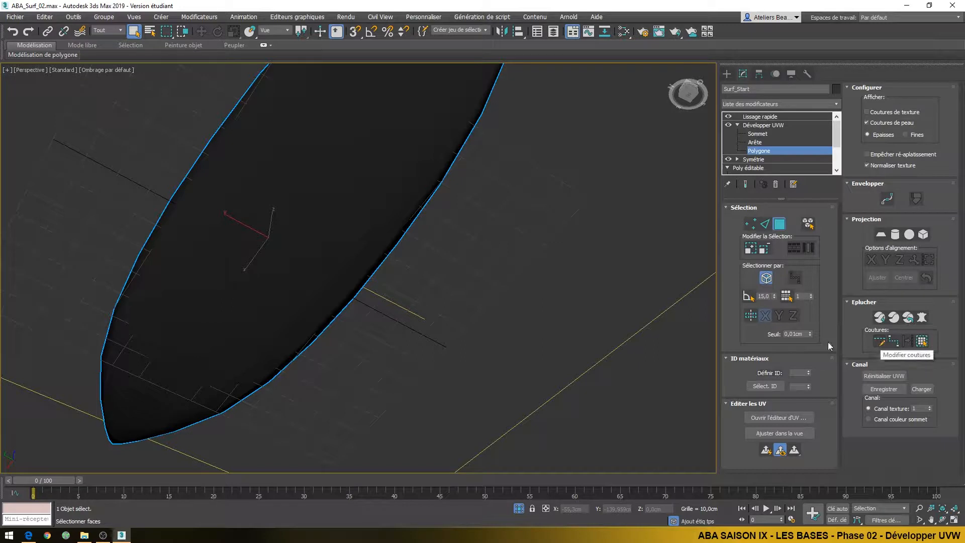
pyautogui.click(879, 344)
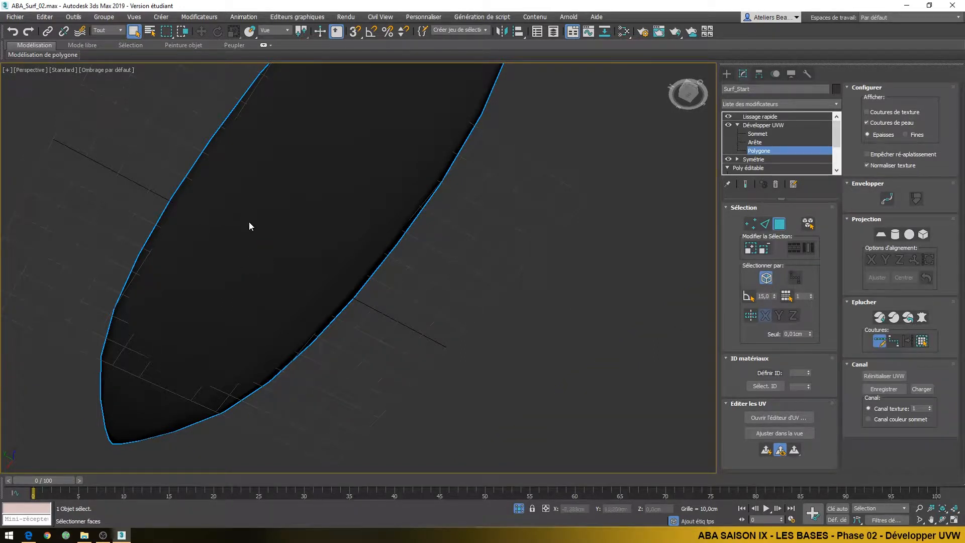
pyautogui.press('F4')
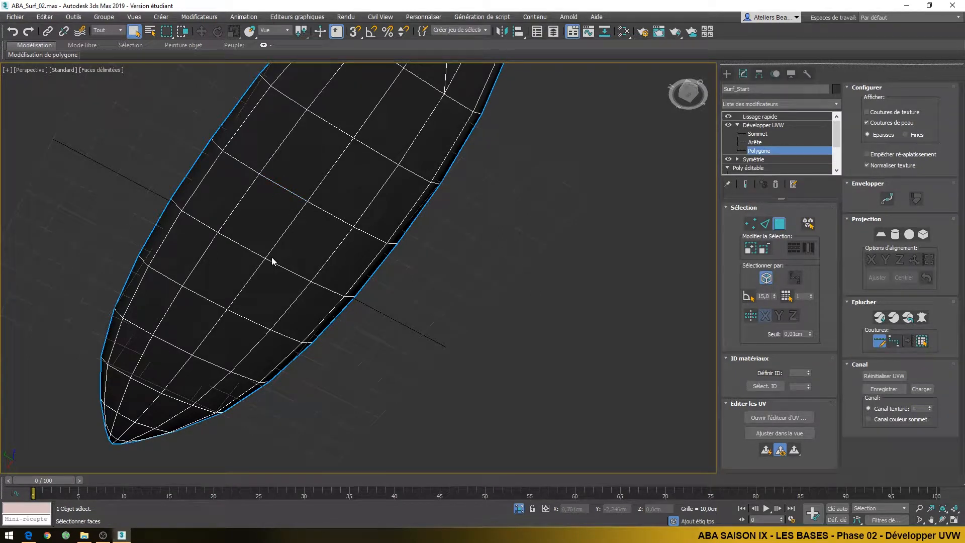
pyautogui.click(880, 345)
pyautogui.click(365, 201)
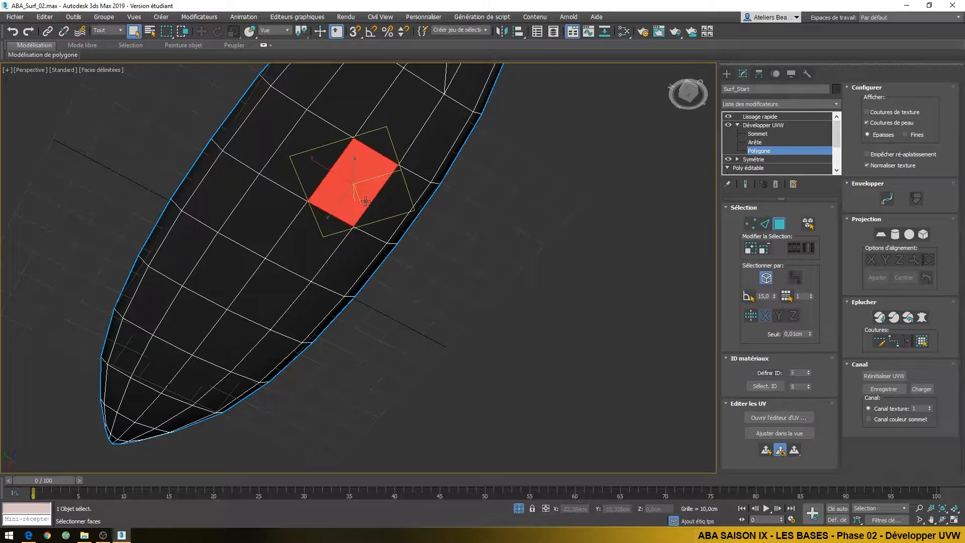
pyautogui.click(923, 342)
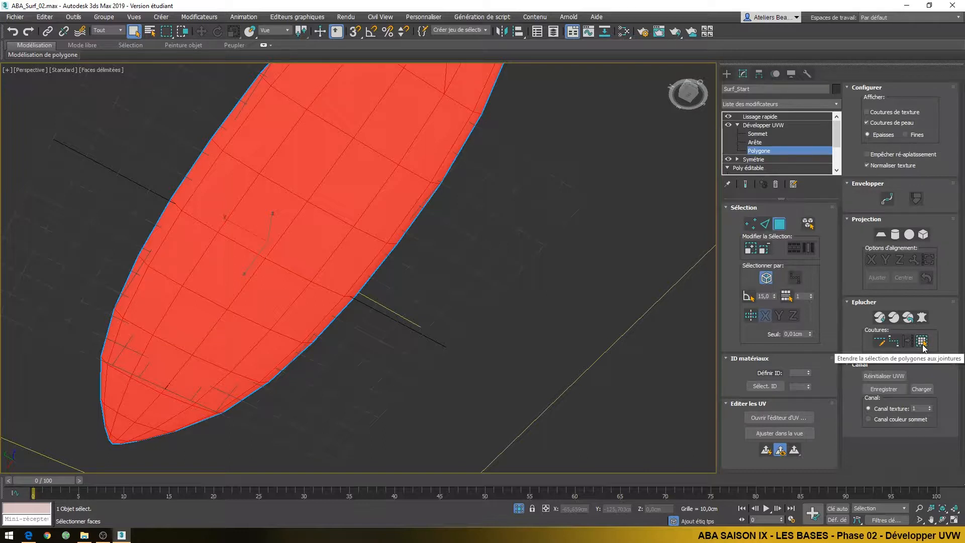
# - Open the UV editor, move the selected underside UVs above the texture square, and clear the selection
pyautogui.click(878, 318)
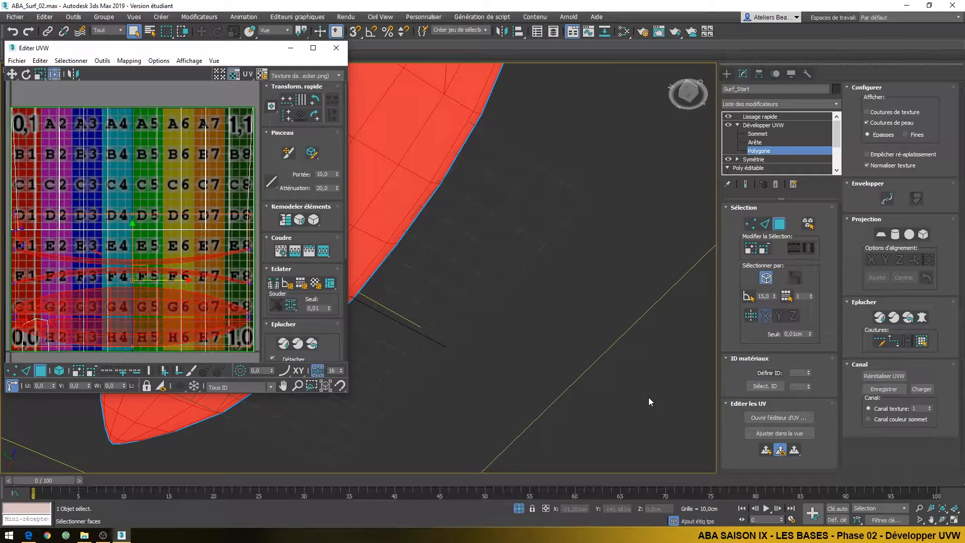
pyautogui.click(214, 334)
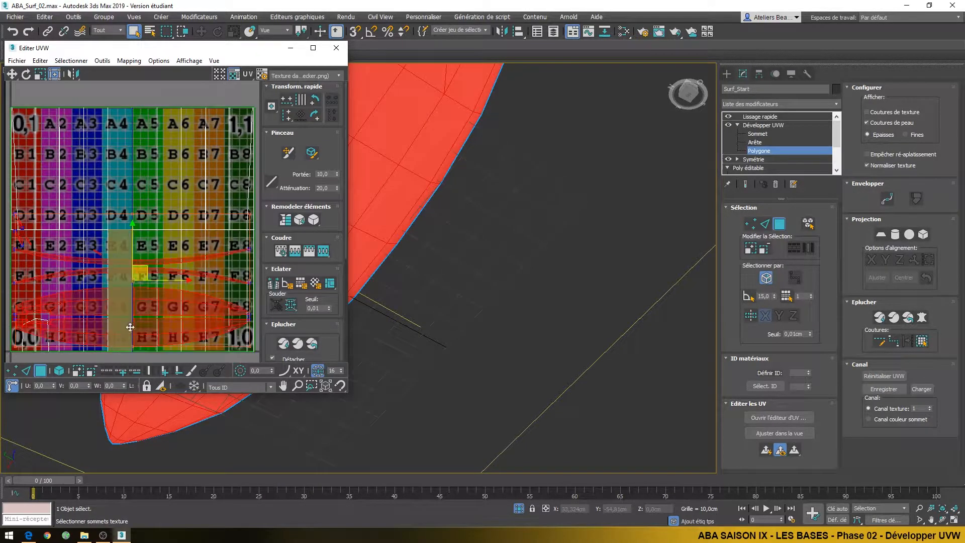
pyautogui.scroll(-3, 118, 308)
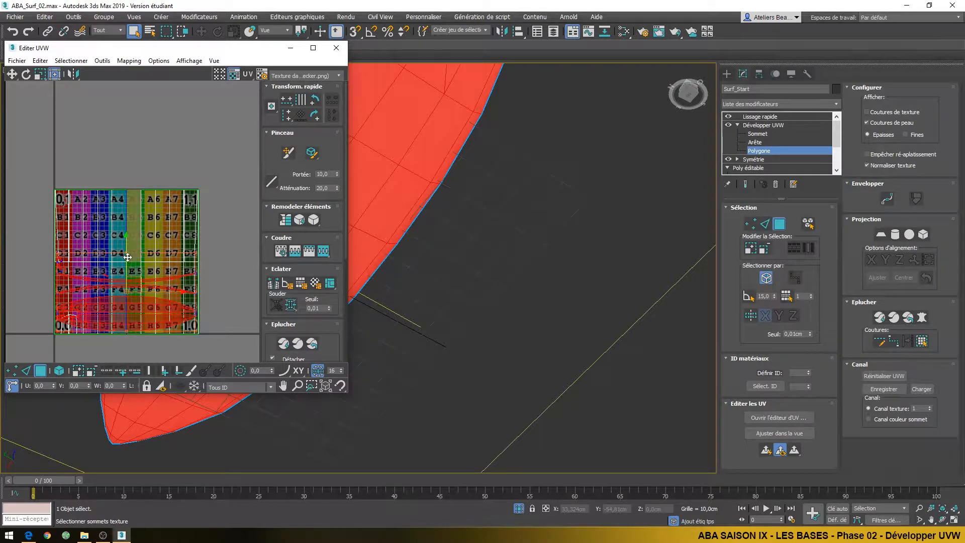
pyautogui.moveTo(129, 210); pyautogui.dragTo(144, 78)
pyautogui.click(138, 161)
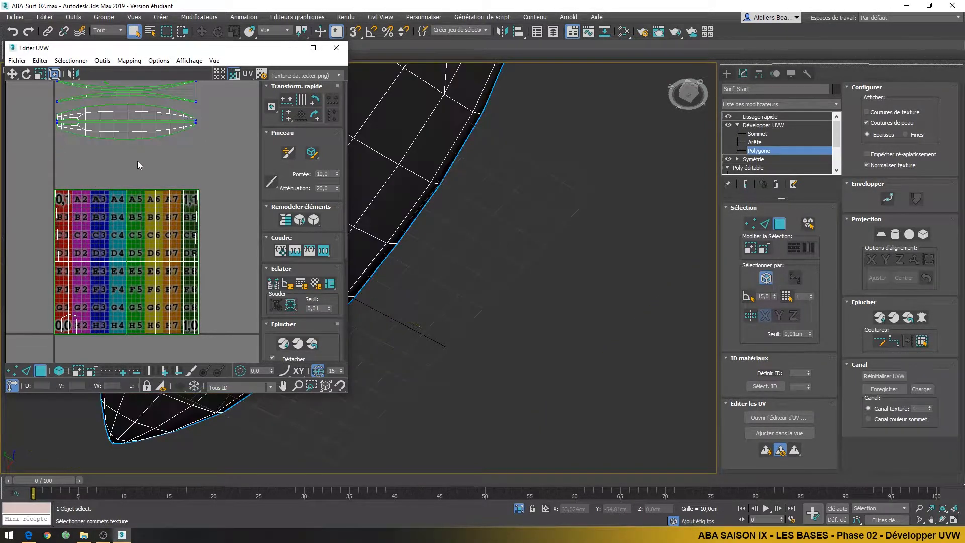
pyautogui.moveTo(141, 168); pyautogui.dragTo(125, 309, button='middle')
pyautogui.scroll(4, 178, 228)
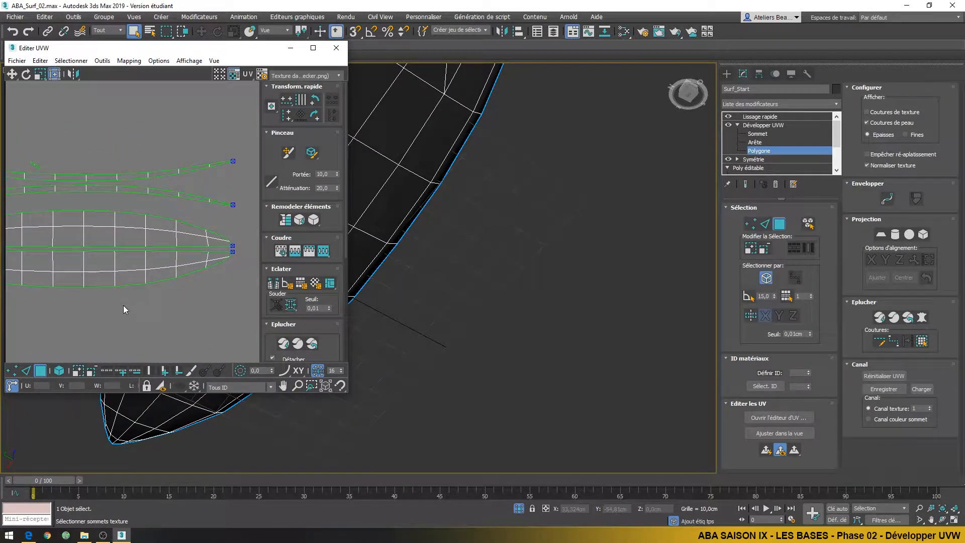
# - Reselect the underside polygons up to the seams and run the pelt simulation (Texture peau) on them
pyautogui.click(367, 175)
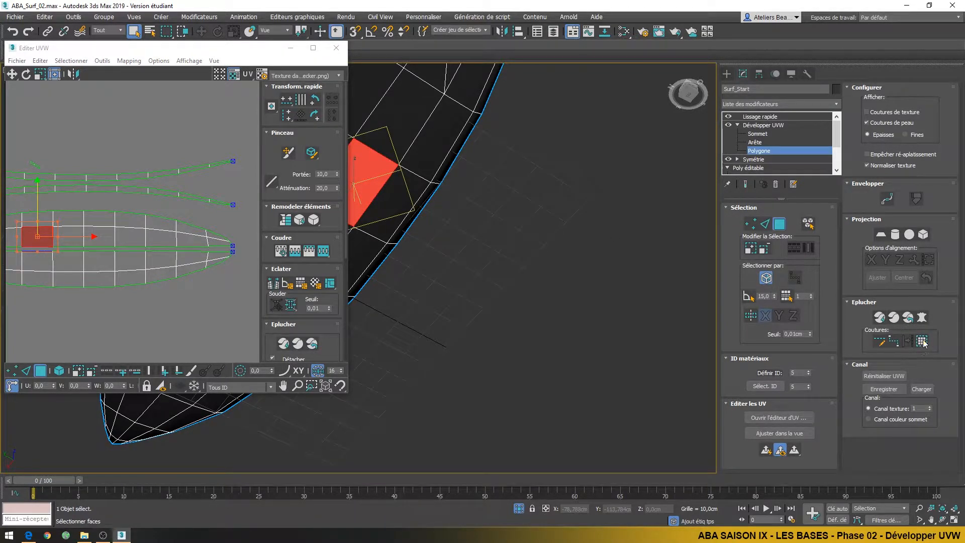
pyautogui.click(923, 341)
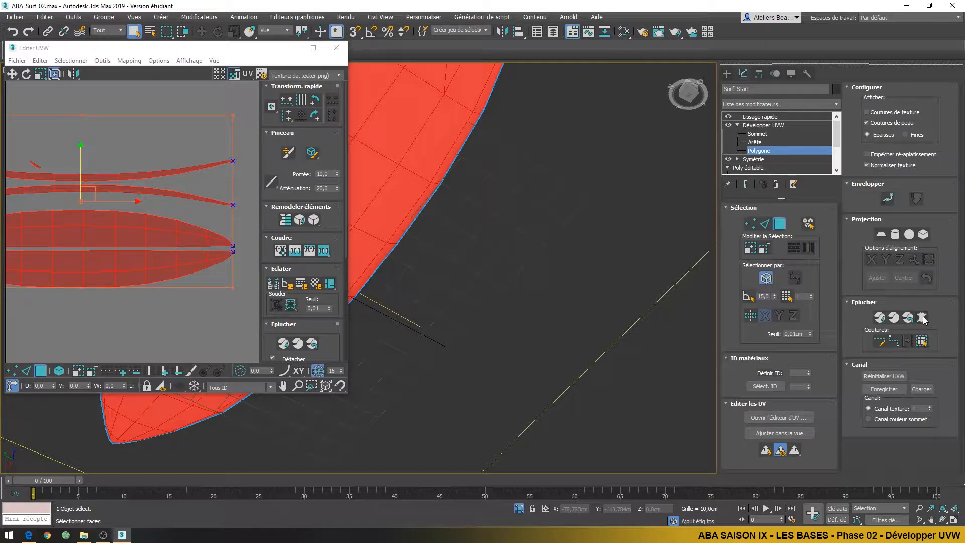
pyautogui.click(922, 317)
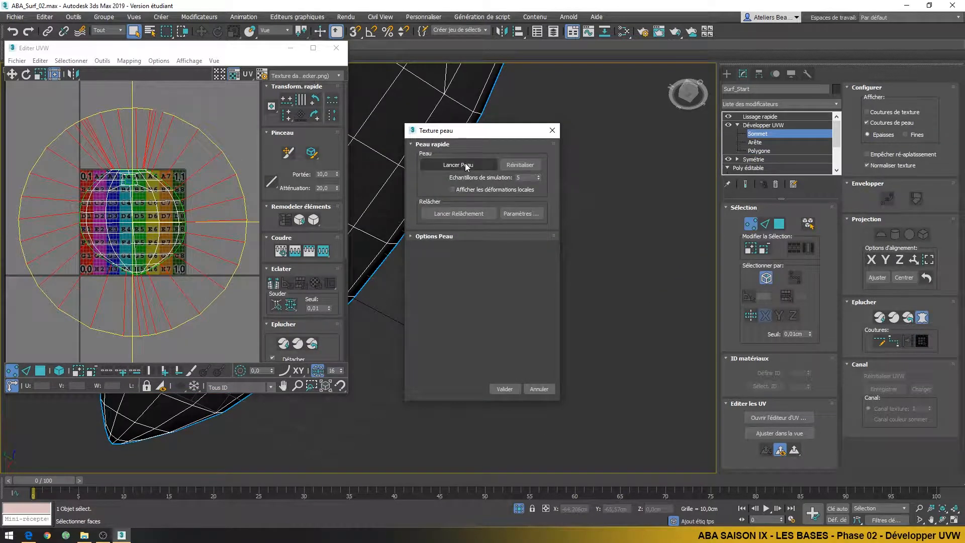
pyautogui.click(465, 163)
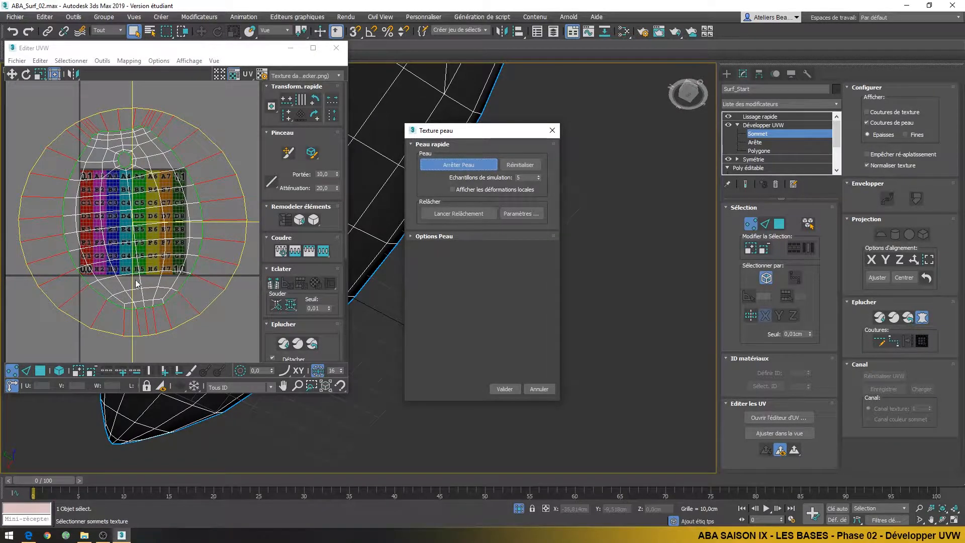
# - Run the pelt map's relaxation on the underside UVs and inspect the mesh around the tail
pyautogui.click(461, 213)
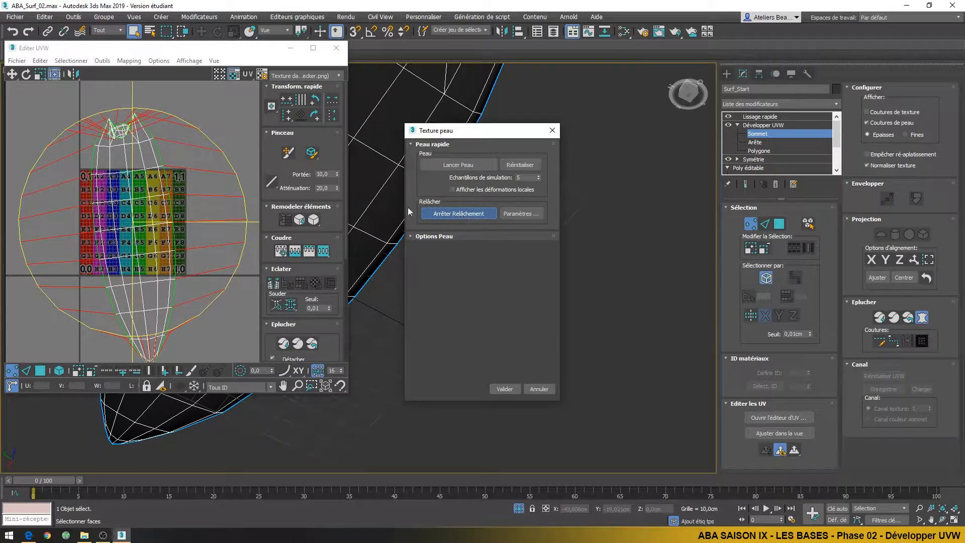
pyautogui.scroll(3, 109, 122)
pyautogui.scroll(2, 109, 122)
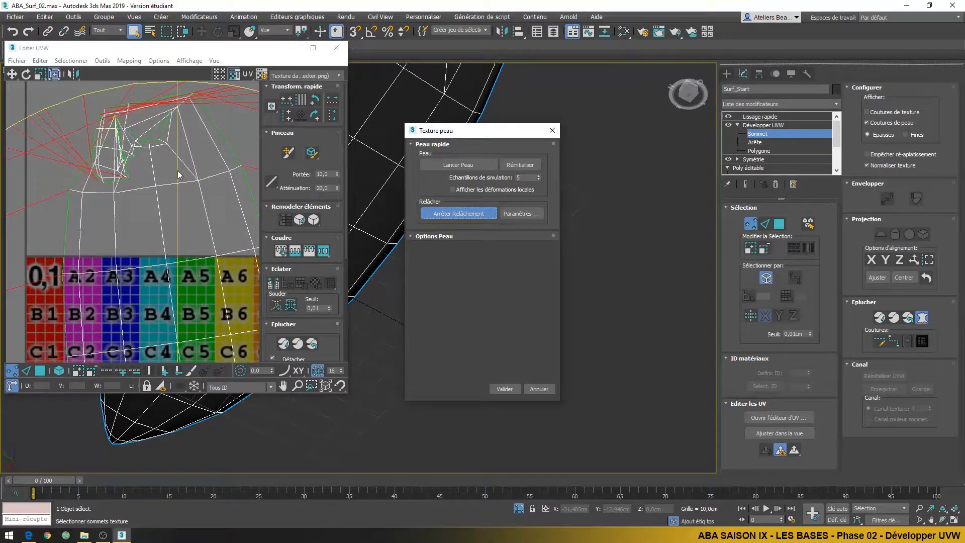
# - Set the relax method to Relâchement par angle des arêtes, and run the relaxation until the underside UVs lie flat
pyautogui.click(516, 213)
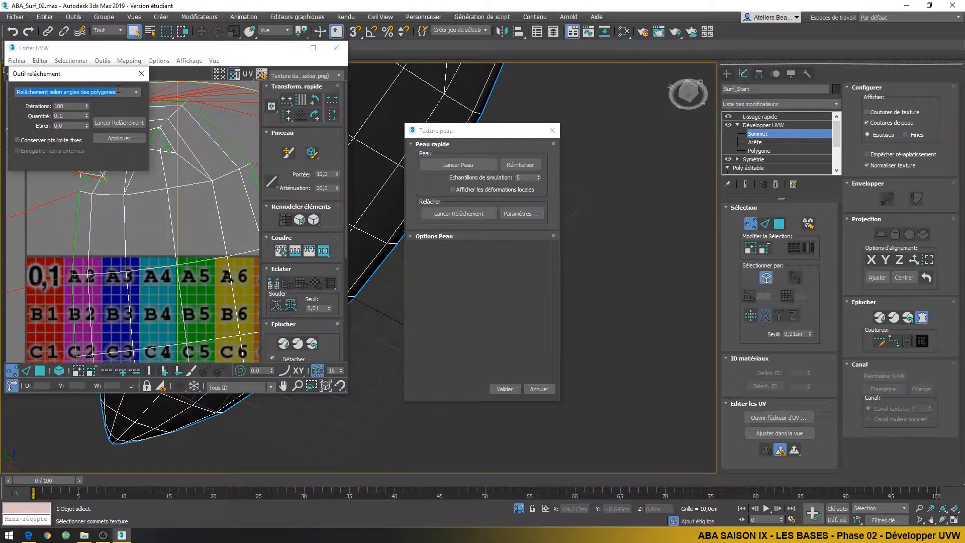
pyautogui.click(137, 93)
pyautogui.click(122, 108)
pyautogui.moveTo(74, 73); pyautogui.dragTo(631, 117)
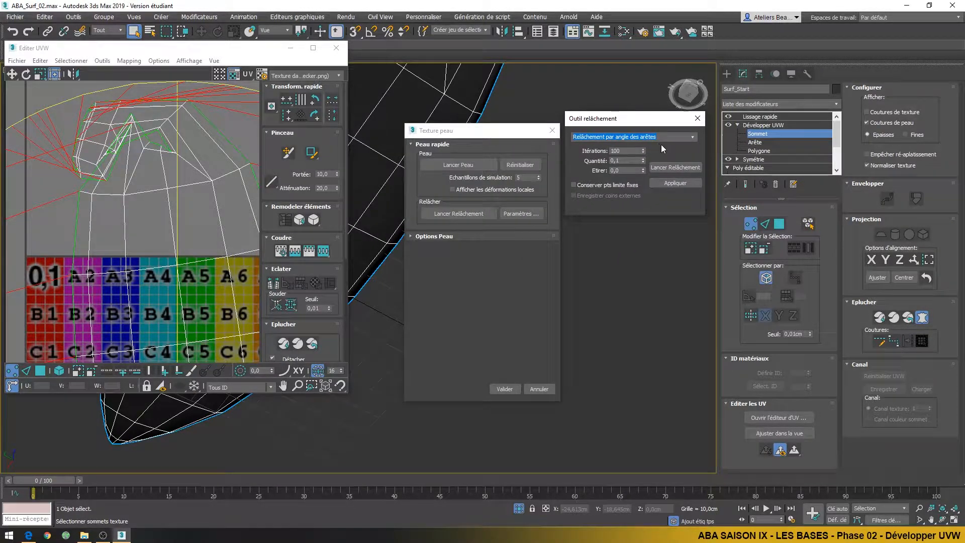
pyautogui.click(668, 168)
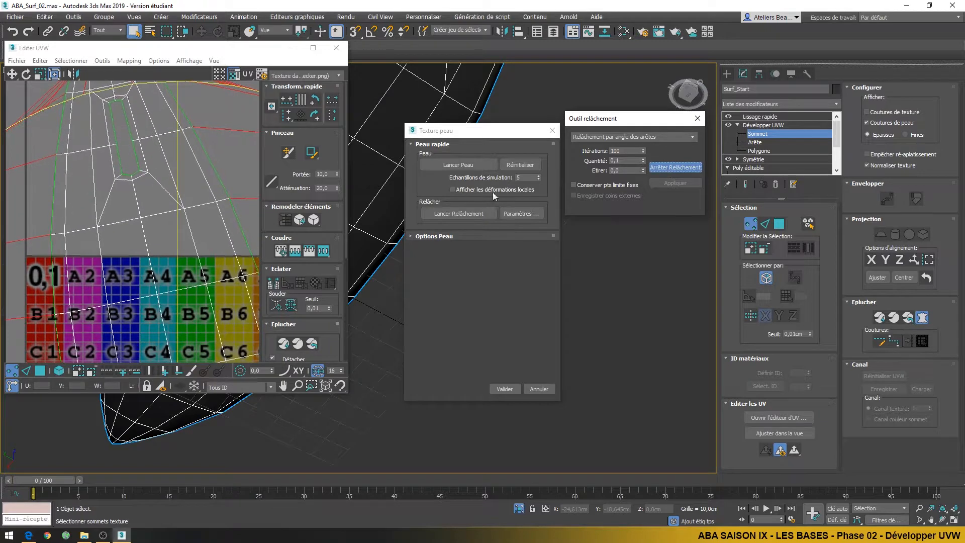
pyautogui.scroll(-2, 190, 186)
pyautogui.scroll(-3, 189, 187)
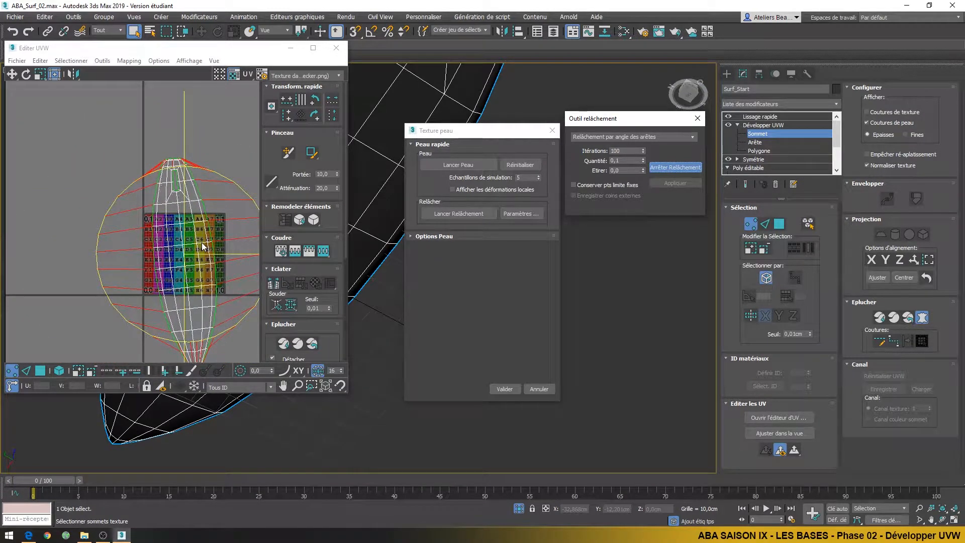
pyautogui.click(674, 166)
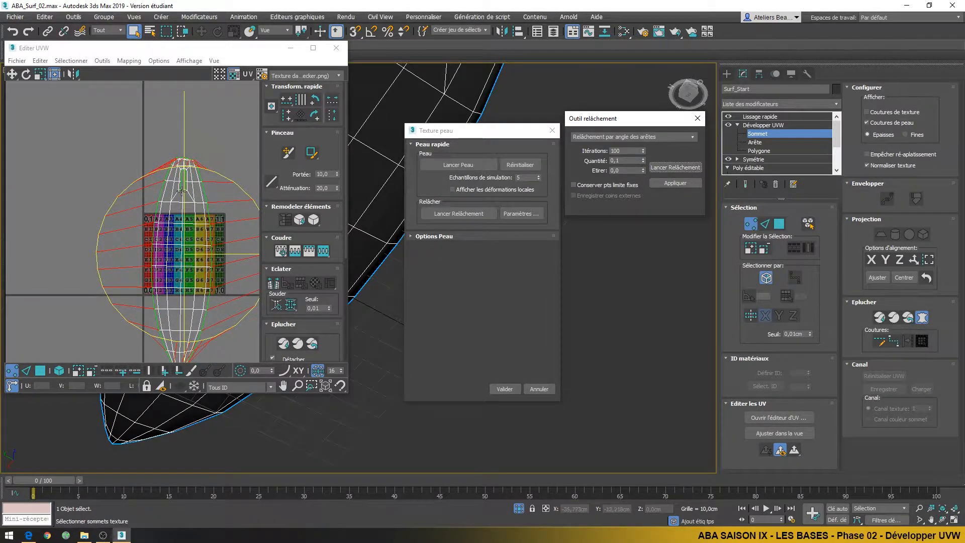
# - Accept the underside's pelt map and move its UV island above the texture square
pyautogui.scroll(-3, 177, 197)
pyautogui.rightClick(177, 197)
pyautogui.click(192, 203)
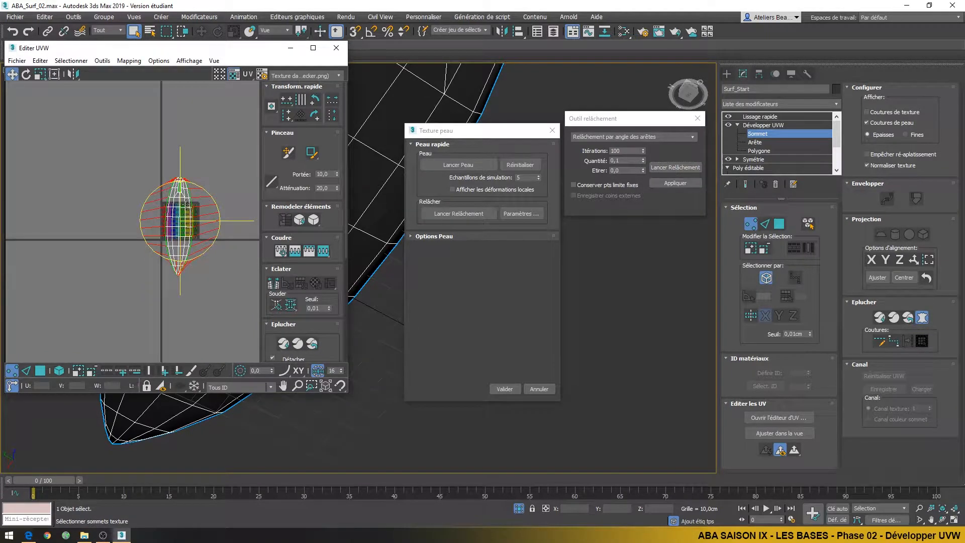
pyautogui.click(505, 388)
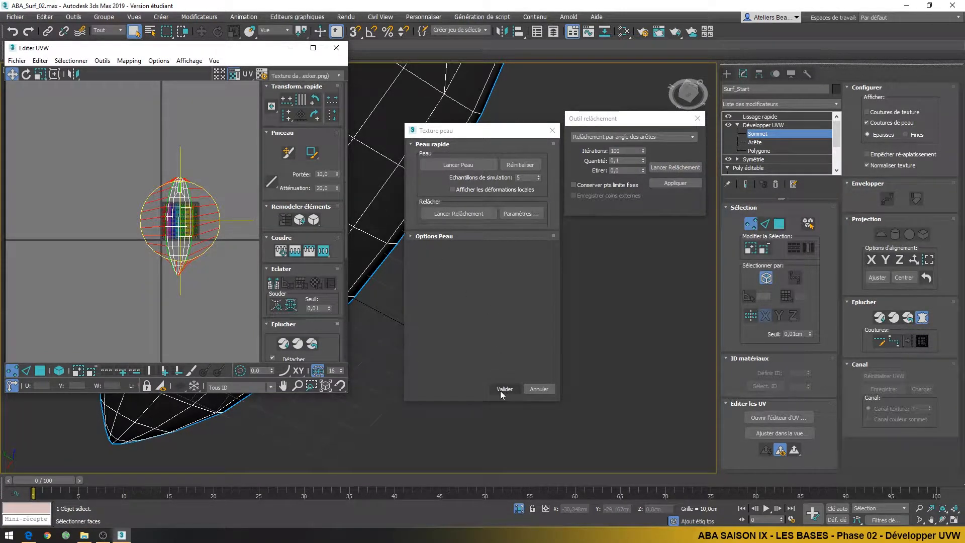
pyautogui.moveTo(183, 194); pyautogui.dragTo(219, 110)
# - Rotate the underside UV island slightly so it stands vertical, and clear the selection
pyautogui.scroll(5, 216, 130)
pyautogui.rightClick(212, 177)
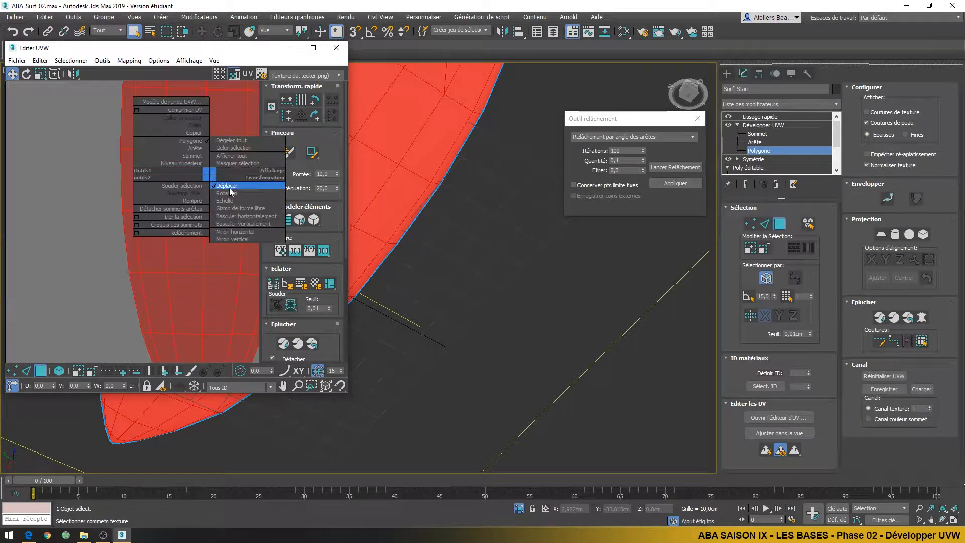
pyautogui.click(229, 189)
pyautogui.moveTo(223, 183); pyautogui.dragTo(206, 267)
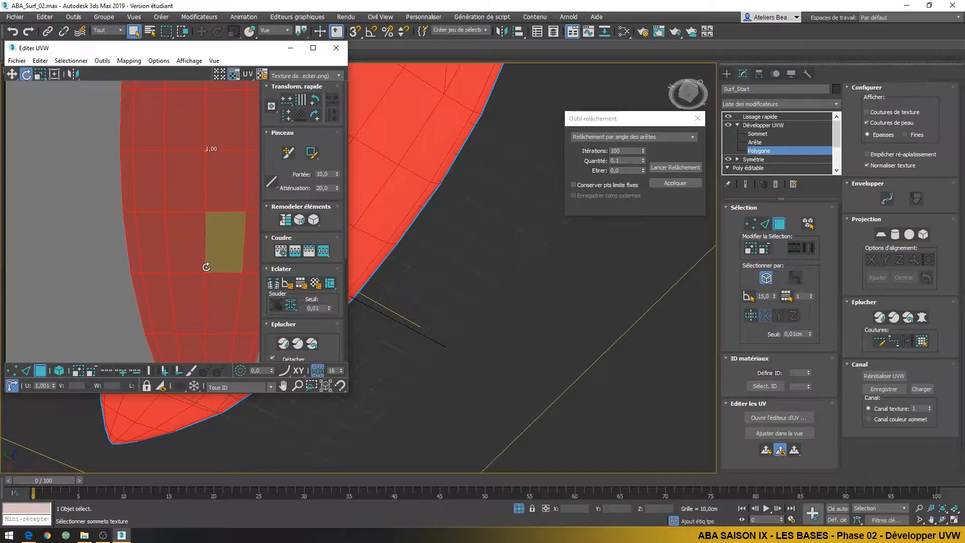
pyautogui.scroll(-3, 206, 268)
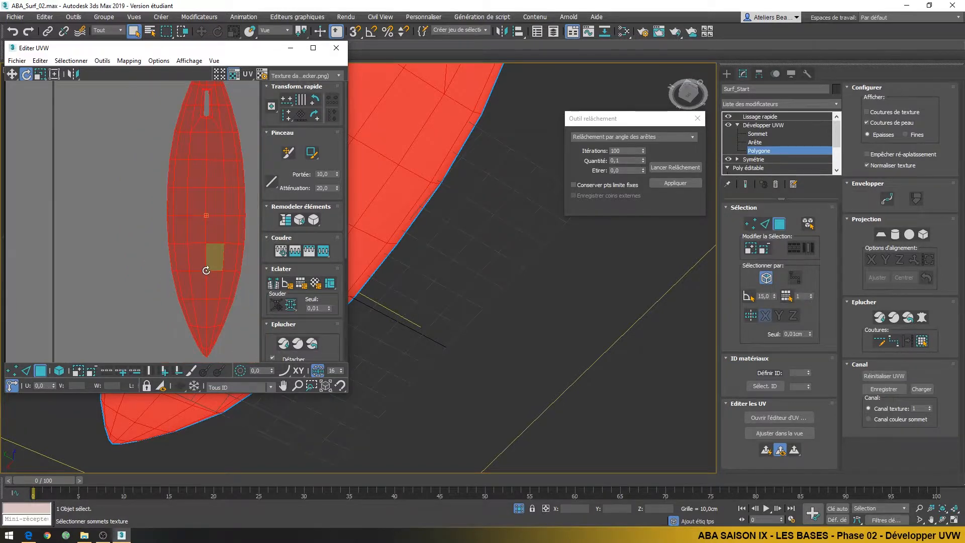
pyautogui.scroll(-2, 202, 270)
pyautogui.click(144, 295)
pyautogui.scroll(-1, 154, 276)
pyautogui.moveTo(151, 263); pyautogui.dragTo(129, 194, button='middle')
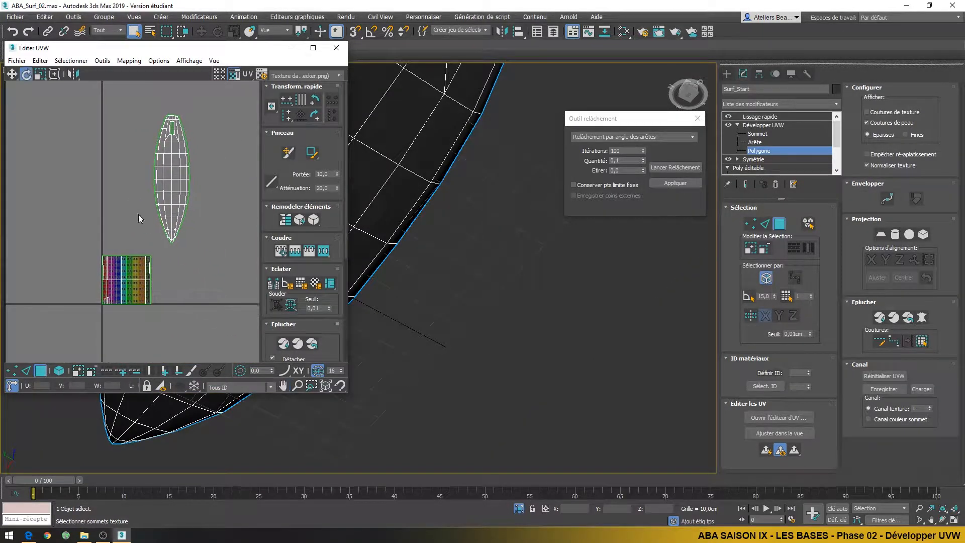
# - Select the deck polygons up to the seams and run the pelt simulation (Texture peau) on them
pyautogui.moveTo(692, 95)
pyautogui.mouseDown()
pyautogui.moveTo(706, 116)
pyautogui.moveTo(688, 108)
pyautogui.mouseUp()
pyautogui.click(466, 179)
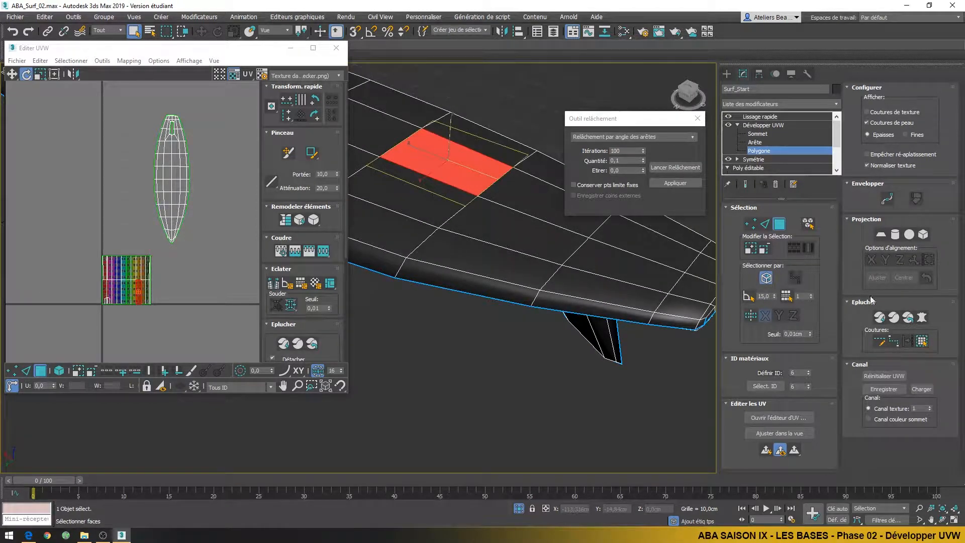
pyautogui.click(920, 342)
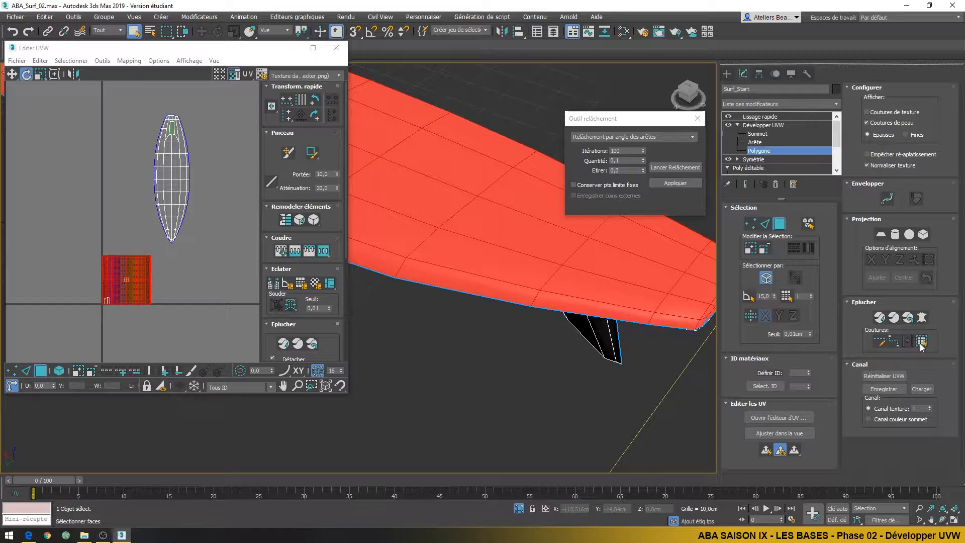
pyautogui.click(923, 317)
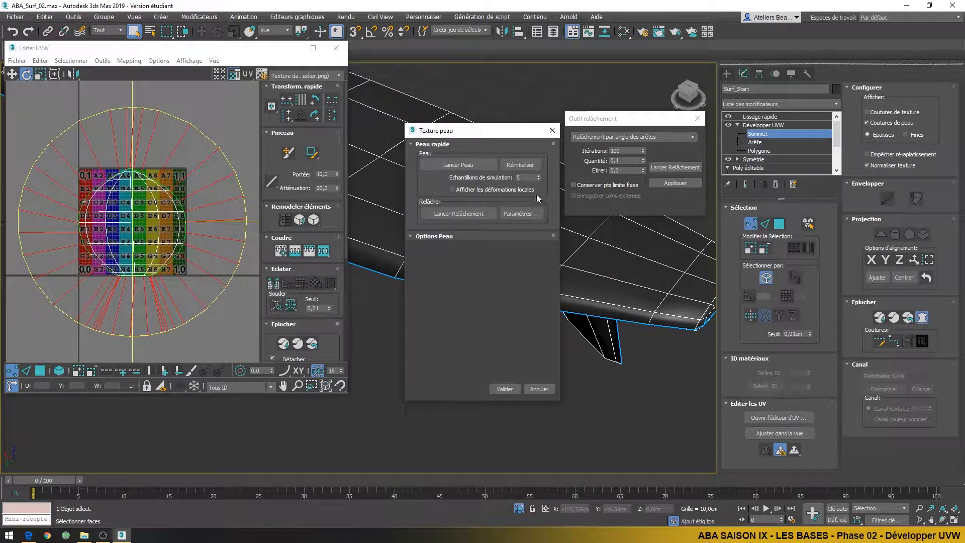
pyautogui.click(447, 166)
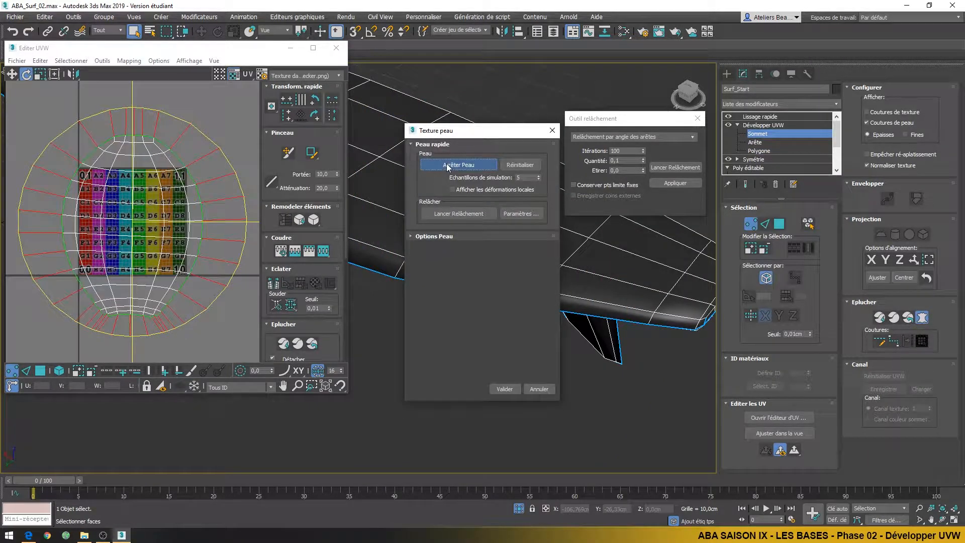
# - Run the pelt map's relaxation on the deck UVs, accept the result, and rotate the island slightly to straighten it
pyautogui.click(444, 213)
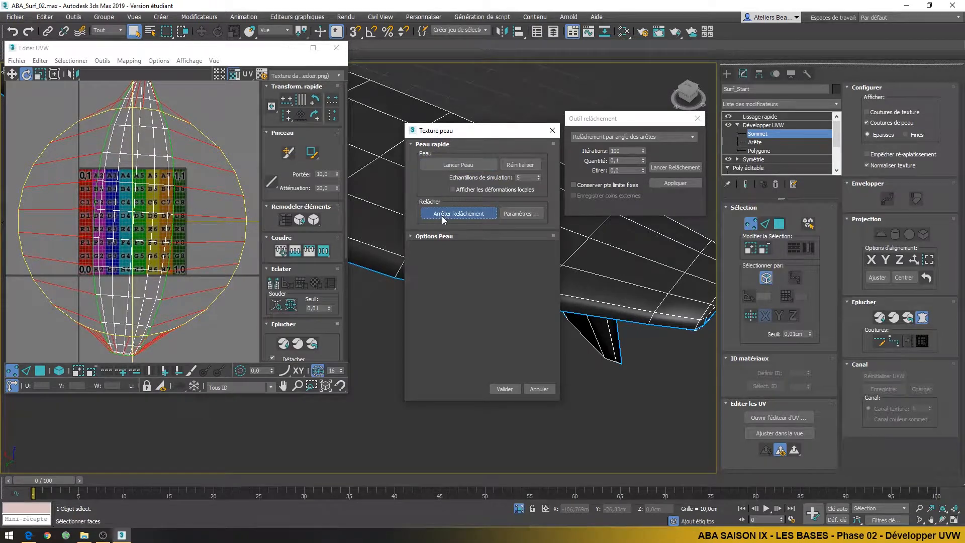
pyautogui.click(501, 388)
pyautogui.moveTo(155, 116); pyautogui.dragTo(148, 109)
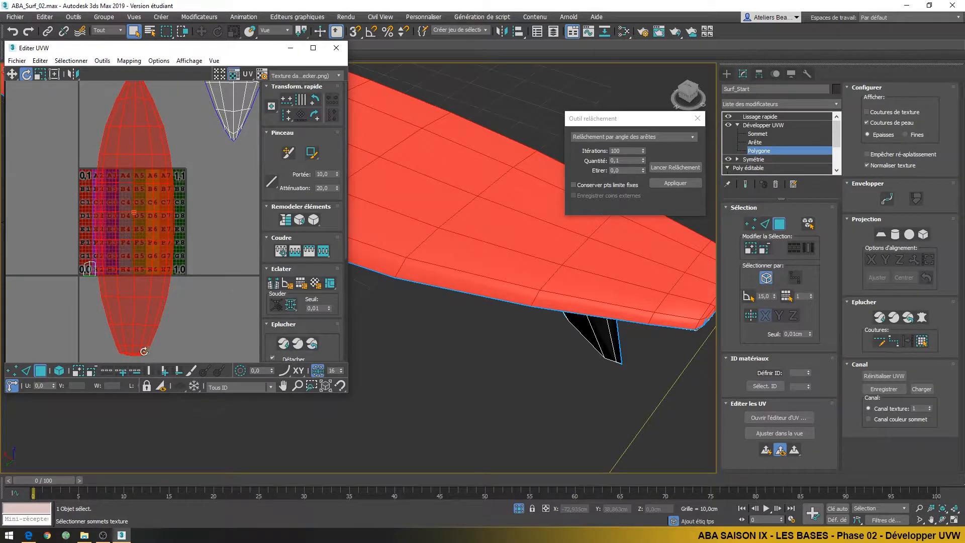
# - Check the tail edge of the deck UVs and relax the island with Relâchement par angle des arêtes
pyautogui.scroll(8, 144, 348)
pyautogui.moveTo(144, 347); pyautogui.dragTo(150, 168, button='middle')
pyautogui.scroll(5, 162, 238)
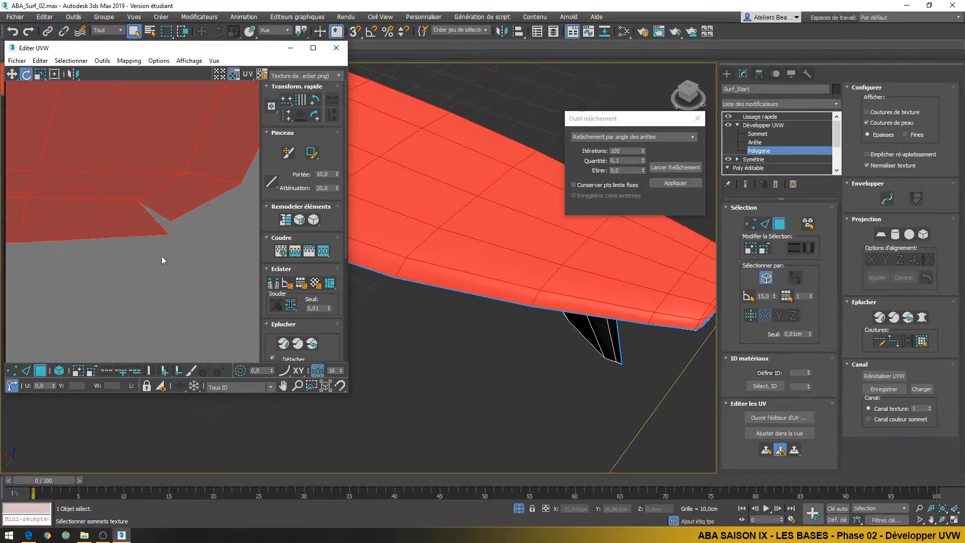
pyautogui.scroll(-5, 104, 247)
pyautogui.moveTo(104, 246); pyautogui.dragTo(316, 259, button='middle')
pyautogui.scroll(6, 162, 240)
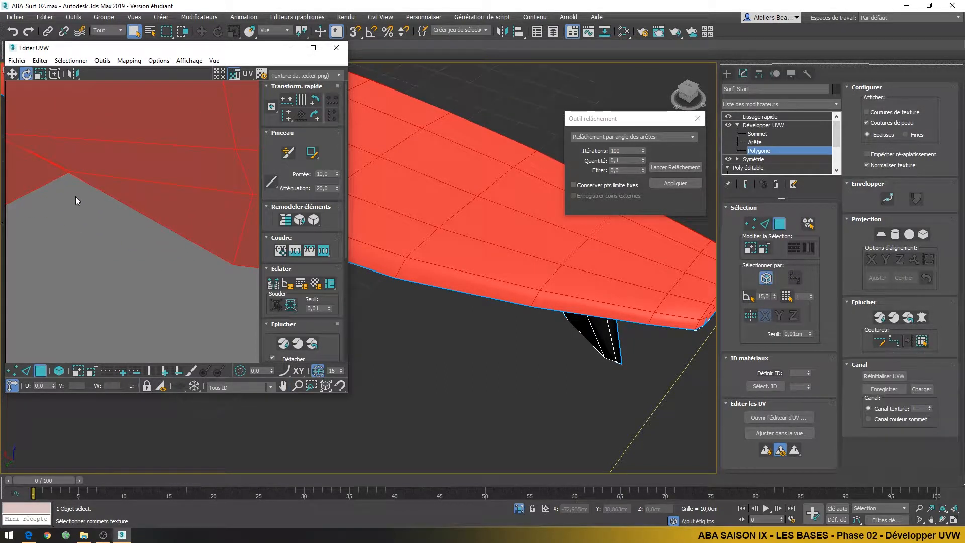
pyautogui.scroll(-8, 105, 197)
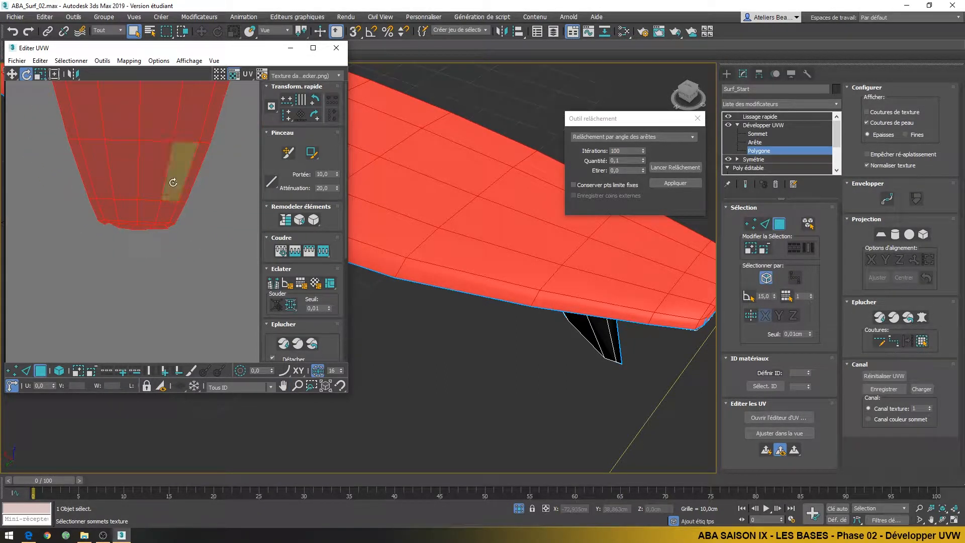
pyautogui.click(675, 167)
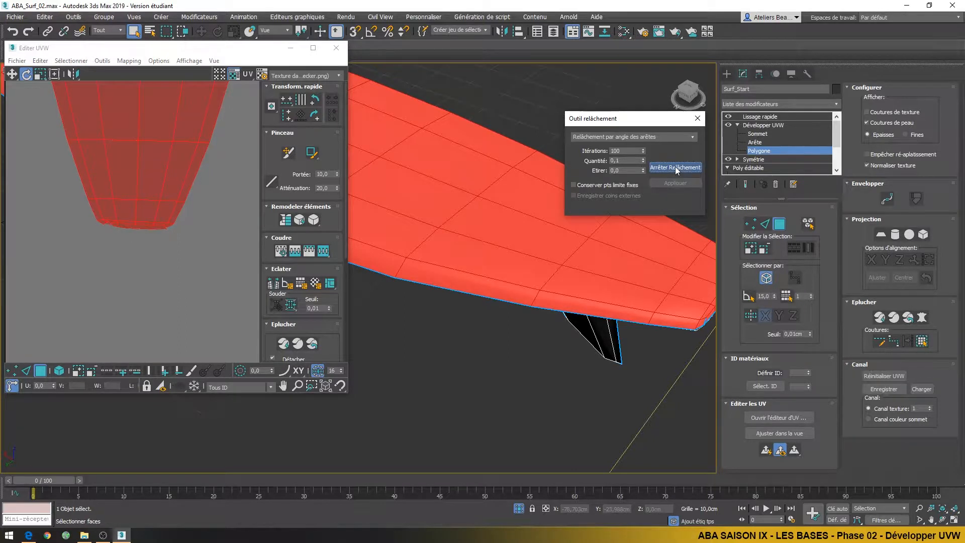
pyautogui.moveTo(214, 216); pyautogui.dragTo(67, 221, button='middle')
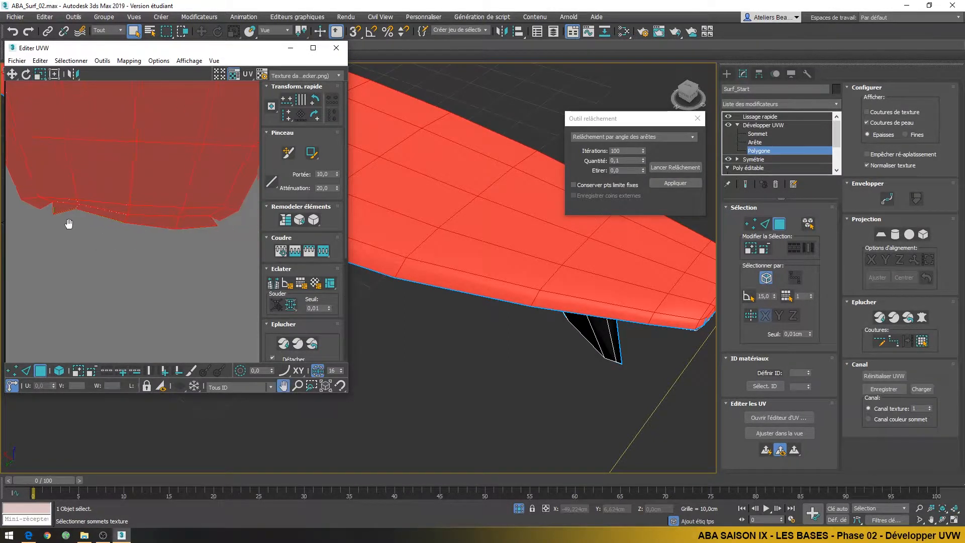
pyautogui.click(665, 168)
pyautogui.click(668, 167)
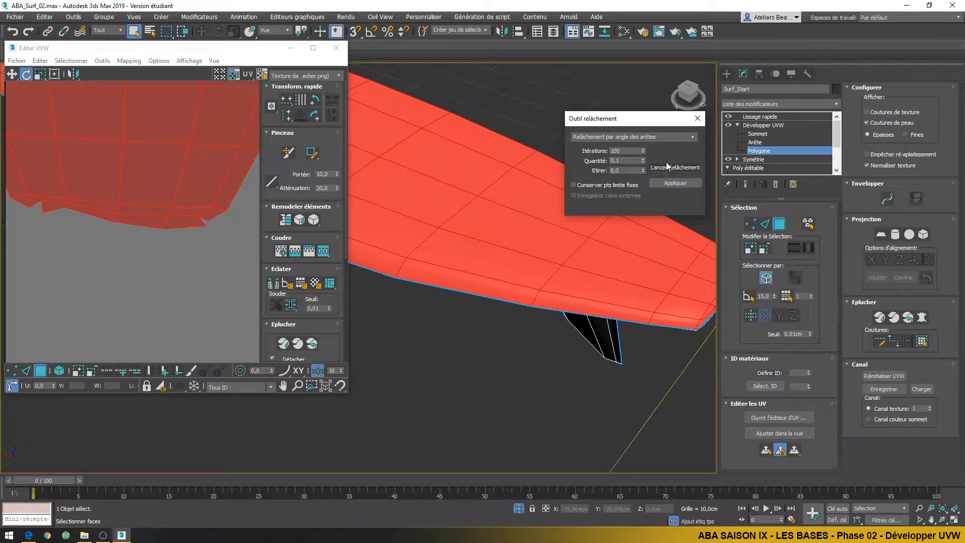
# - Set the relax method to Relâchement selon angles des polygones and run the relaxation on the deck UVs
pyautogui.click(696, 138)
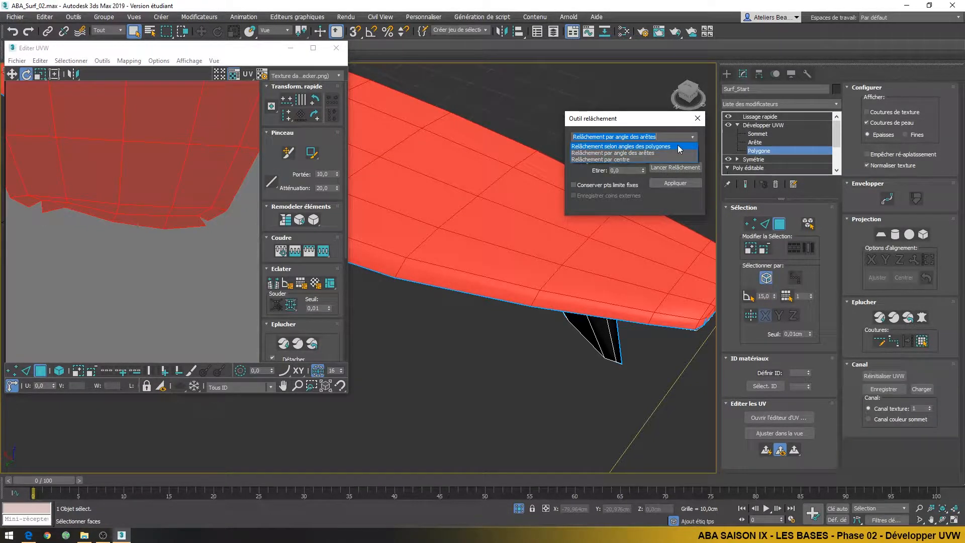
pyautogui.click(677, 149)
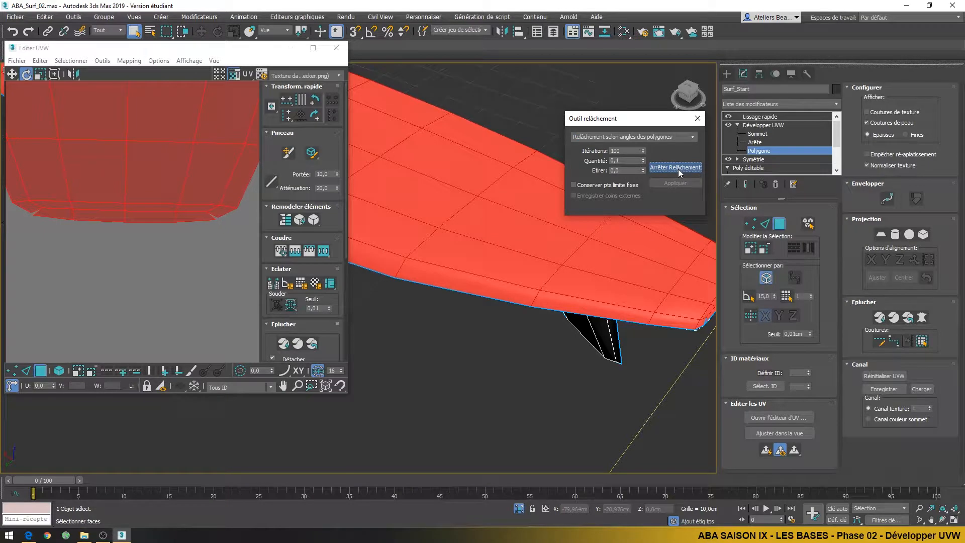
pyautogui.scroll(-10, 152, 224)
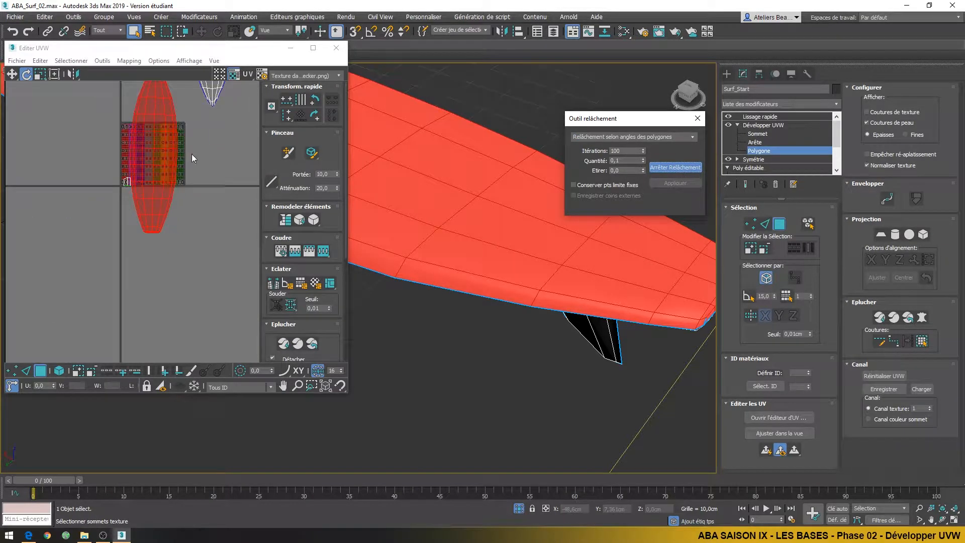
# - Move the deck UV island off the texture square to beside the underside island, and clear the selection
pyautogui.click(166, 155)
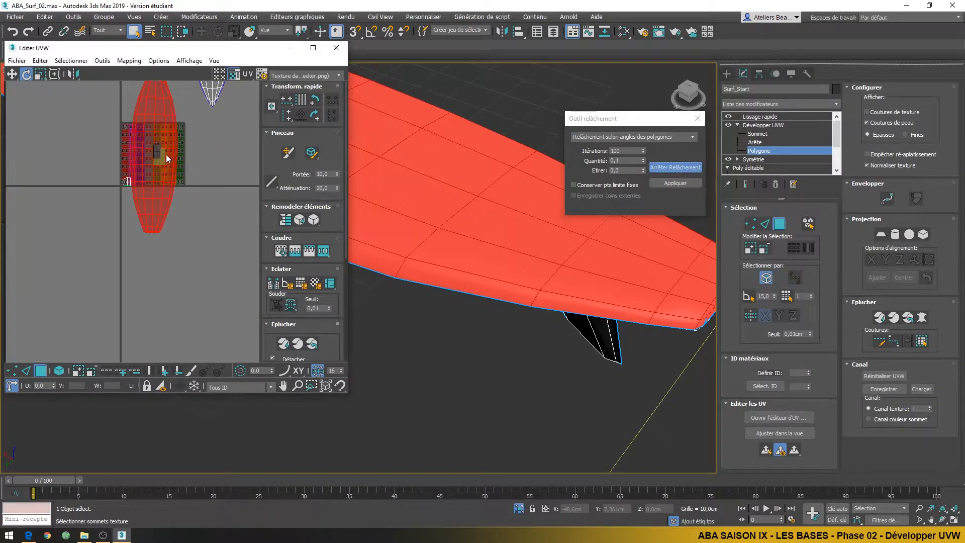
pyautogui.rightClick(142, 167)
pyautogui.click(168, 179)
pyautogui.scroll(-2, 155, 139)
pyautogui.moveTo(155, 138); pyautogui.dragTo(146, 219, button='middle')
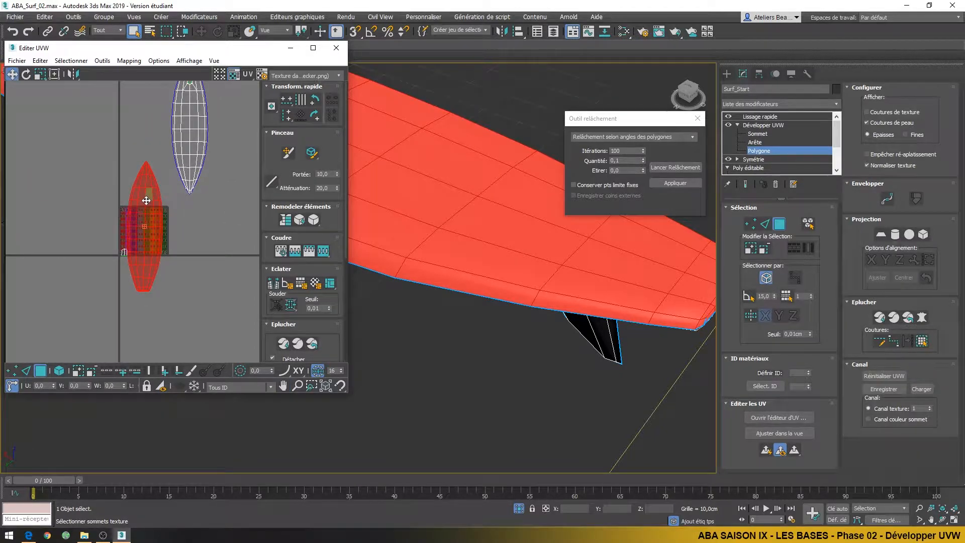
pyautogui.moveTo(147, 196); pyautogui.dragTo(228, 121)
pyautogui.click(195, 135)
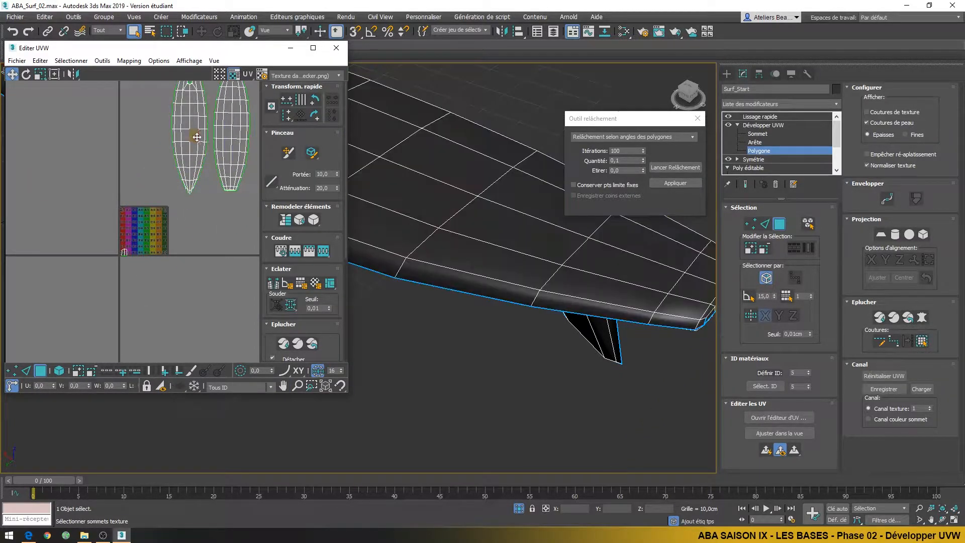
# - Turn on selection by UV element and select the whole underside island
pyautogui.moveTo(186, 119); pyautogui.dragTo(169, 222, button='middle')
pyautogui.scroll(5, 179, 166)
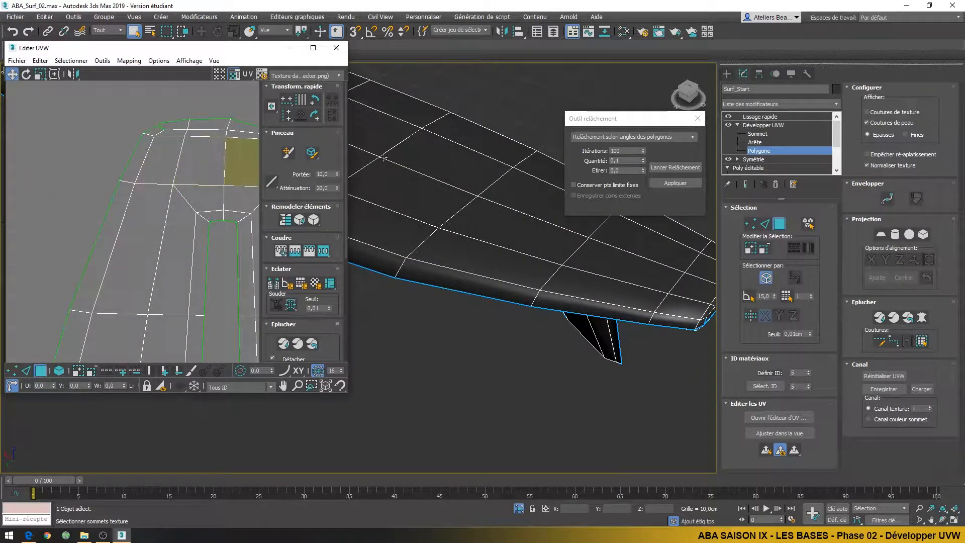
pyautogui.click(677, 167)
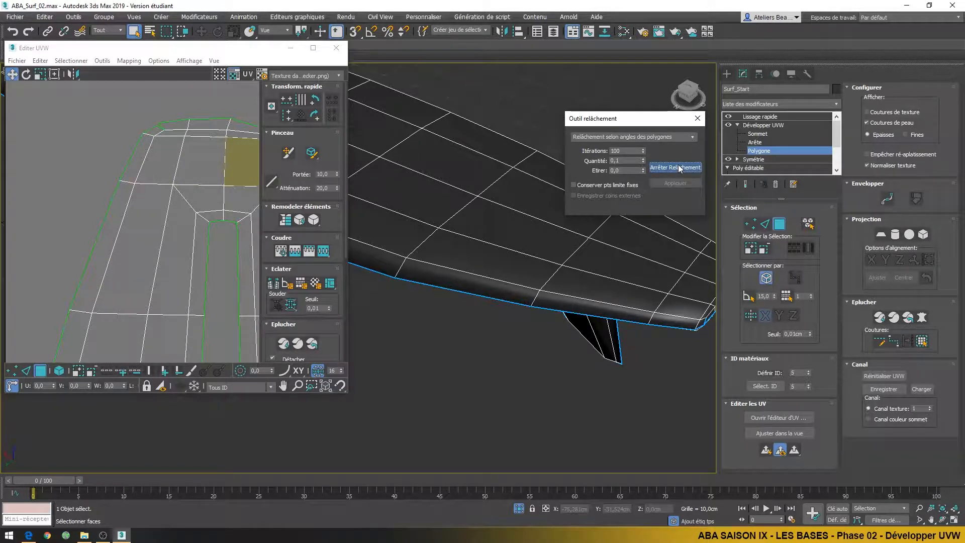
pyautogui.click(189, 164)
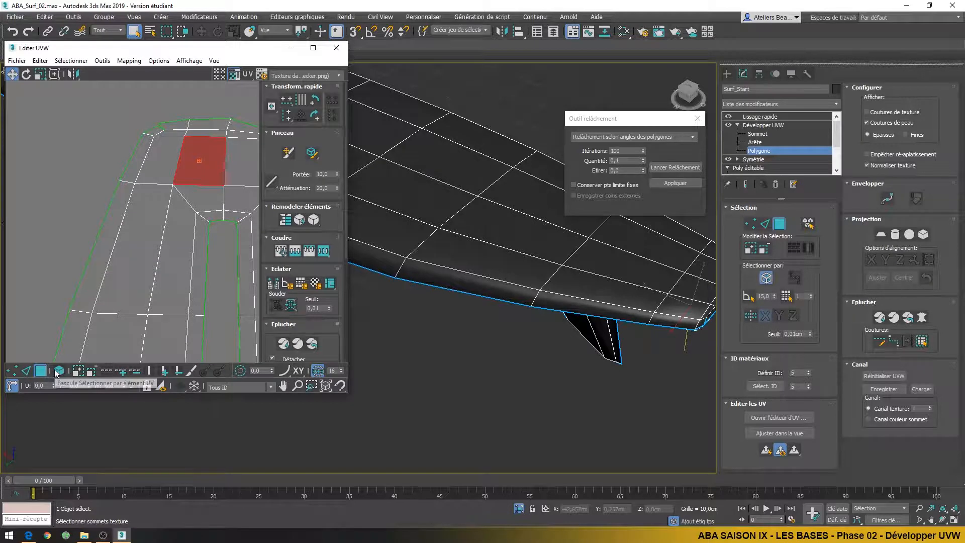
pyautogui.click(59, 371)
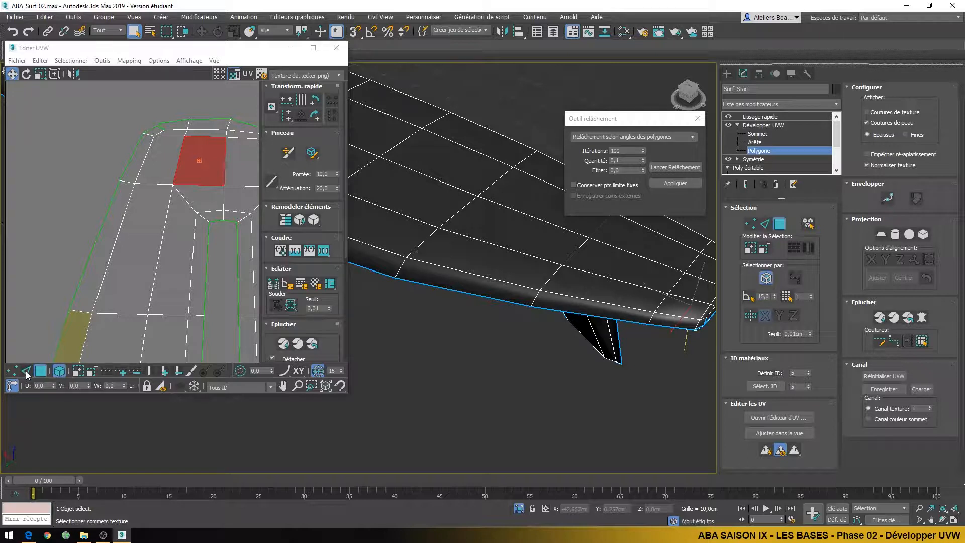
pyautogui.click(103, 240)
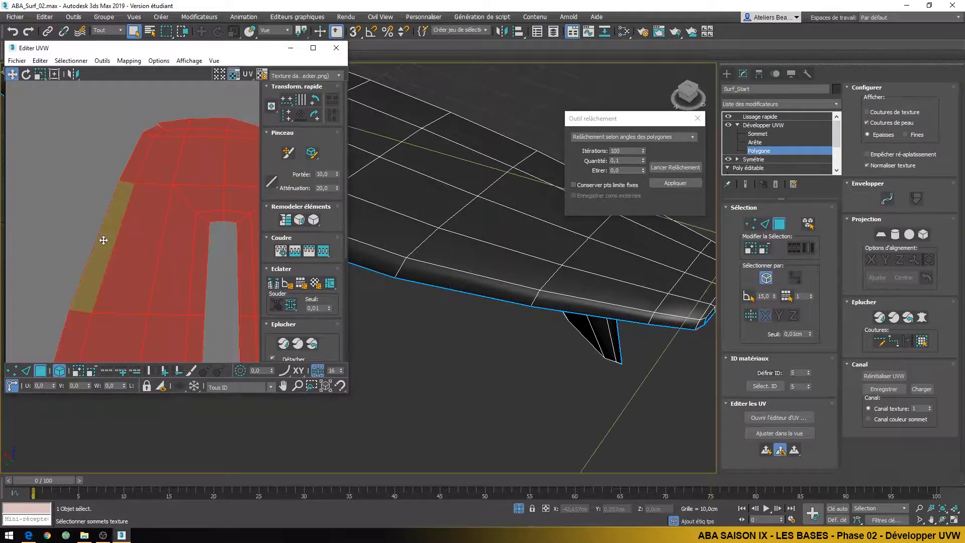
# - Relax the underside UVs by polygon angles, clear the selection, and check the tail edge
pyautogui.click(677, 167)
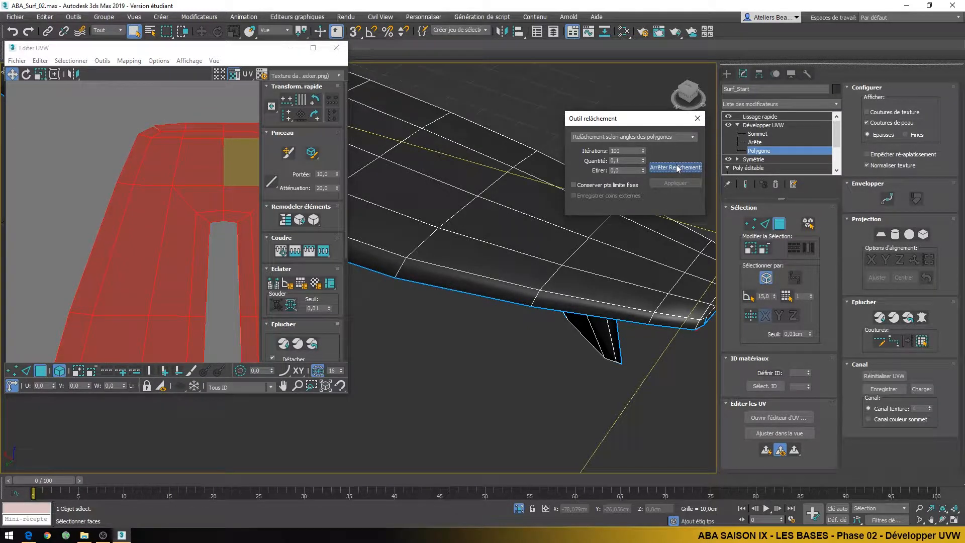
pyautogui.click(677, 167)
pyautogui.scroll(-3, 191, 181)
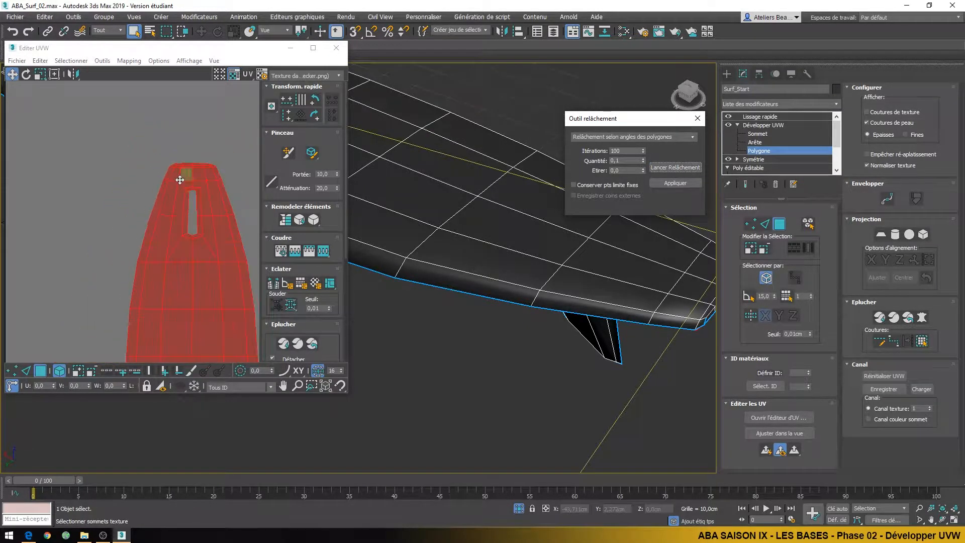
pyautogui.click(227, 166)
pyautogui.scroll(2, 227, 166)
pyautogui.scroll(-4, 193, 216)
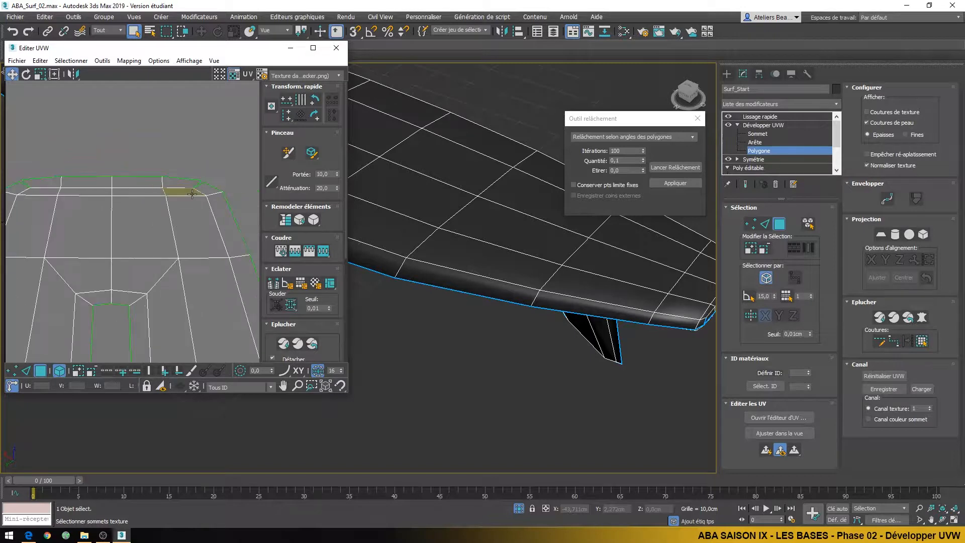
# - Select a polygon on the fin and expand the selection up to the fin's seams
pyautogui.scroll(-4, 193, 216)
pyautogui.moveTo(200, 297); pyautogui.dragTo(202, 213, button='middle')
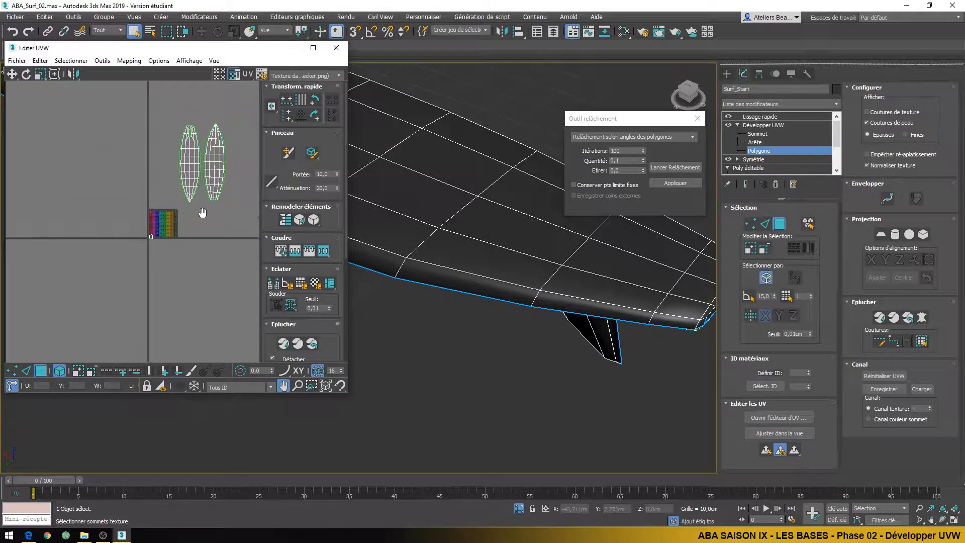
pyautogui.scroll(1, 203, 211)
pyautogui.click(593, 342)
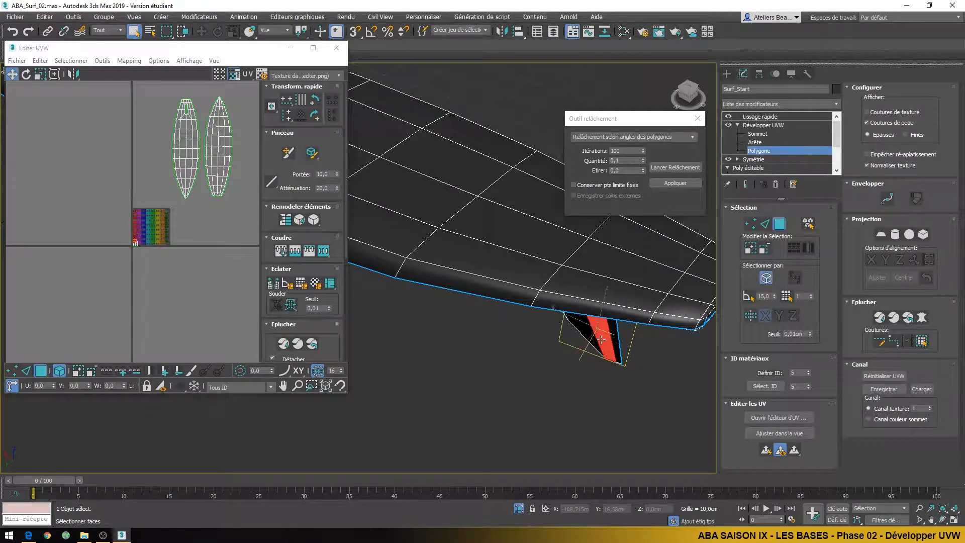
pyautogui.click(921, 342)
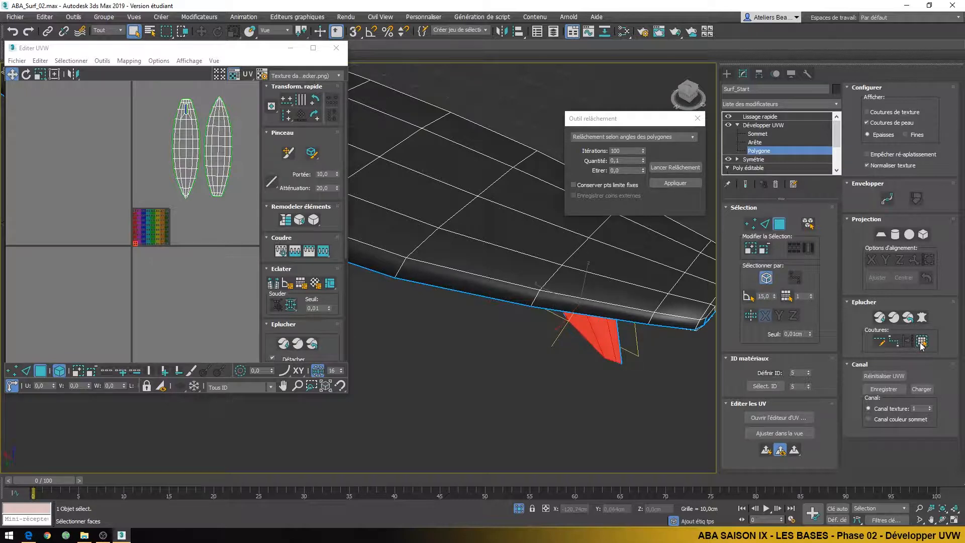
# - Pelt and relax the selected fin side's UVs, accept the result, and move the island off the texture square
pyautogui.click(924, 319)
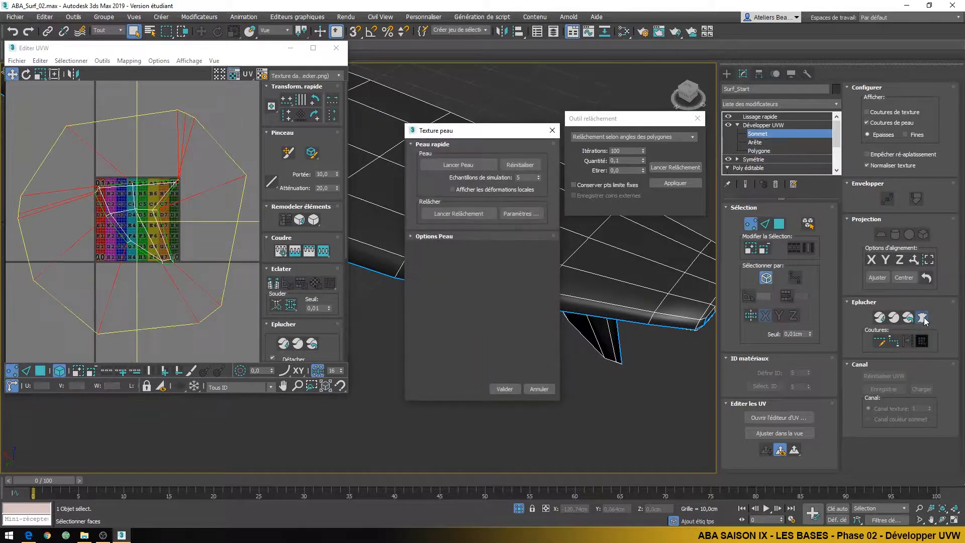
pyautogui.click(457, 165)
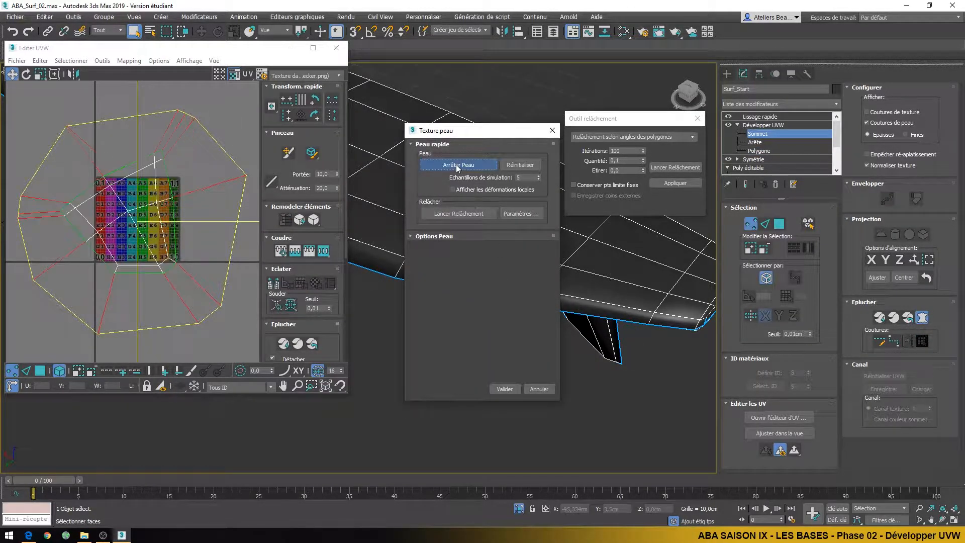
pyautogui.click(454, 218)
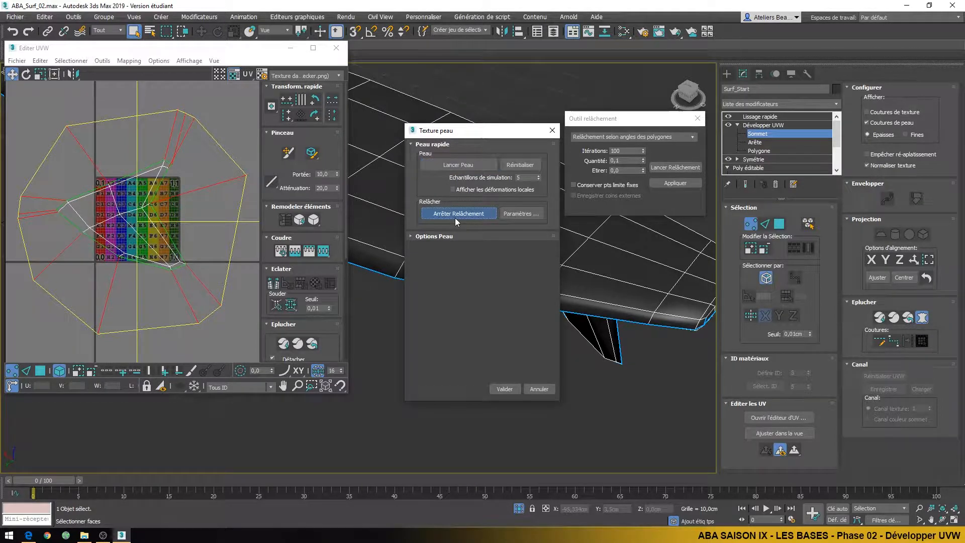
pyautogui.click(505, 389)
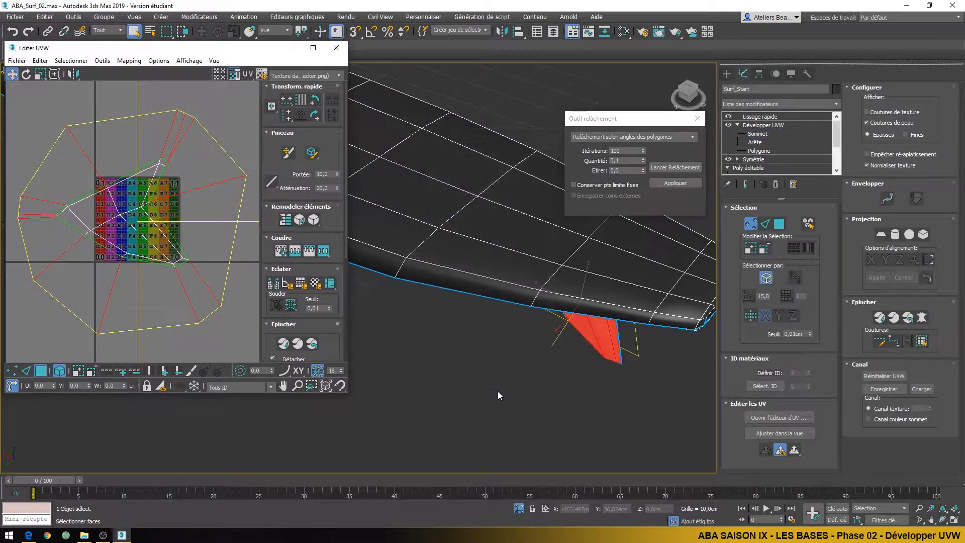
pyautogui.moveTo(129, 229); pyautogui.dragTo(110, 110)
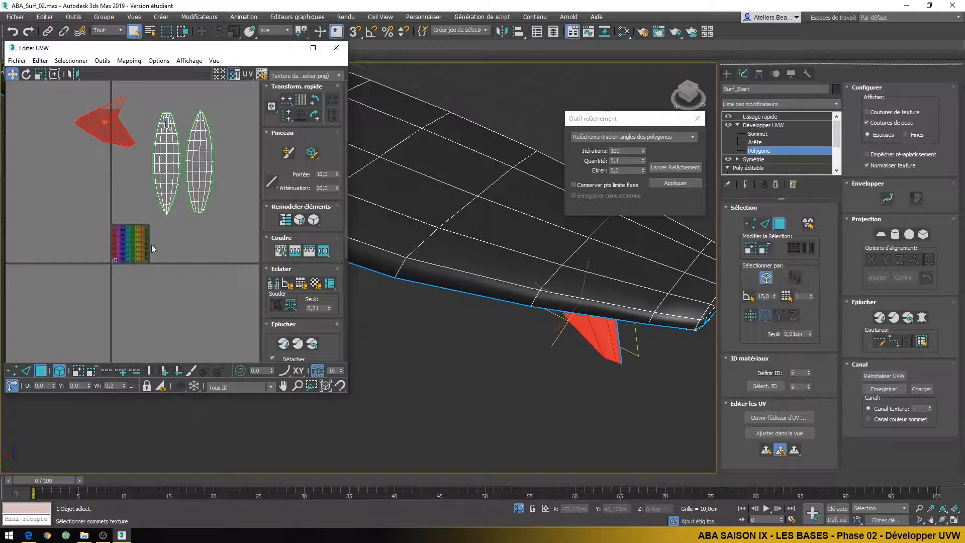
# - Select the opposite side of the fin, pelt and relax its UVs, and accept the result
pyautogui.moveTo(690, 110); pyautogui.dragTo(556, 249)
pyautogui.moveTo(556, 249); pyautogui.dragTo(728, 308, button='middle')
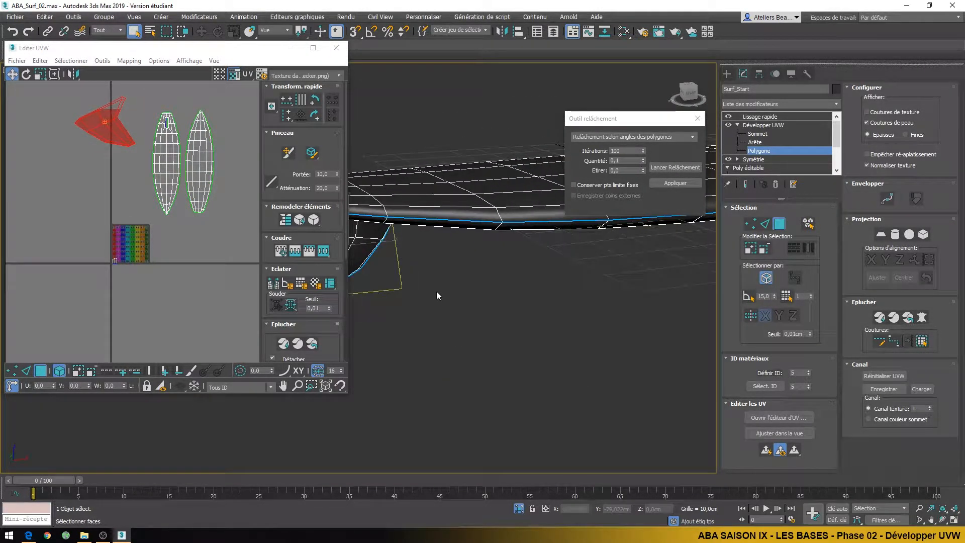
pyautogui.click(354, 250)
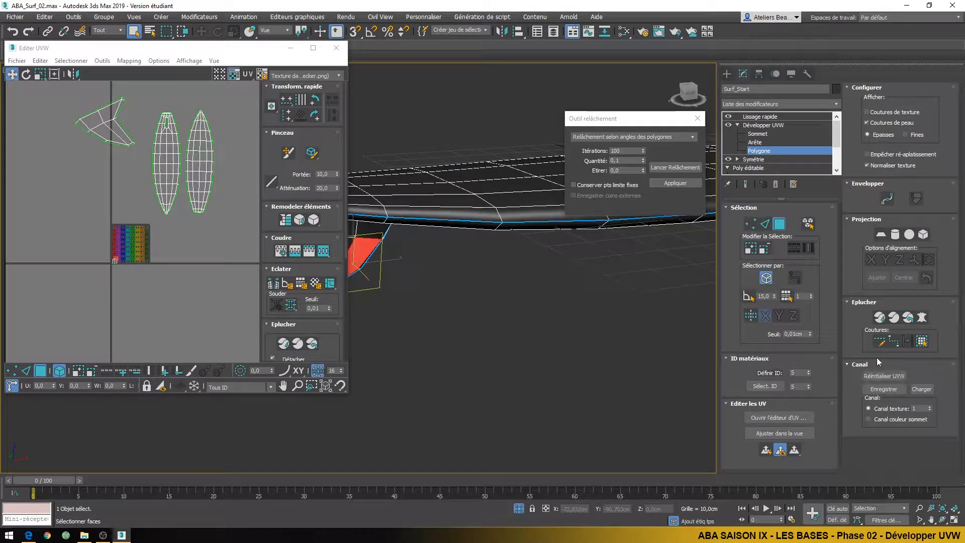
pyautogui.click(923, 319)
pyautogui.click(463, 165)
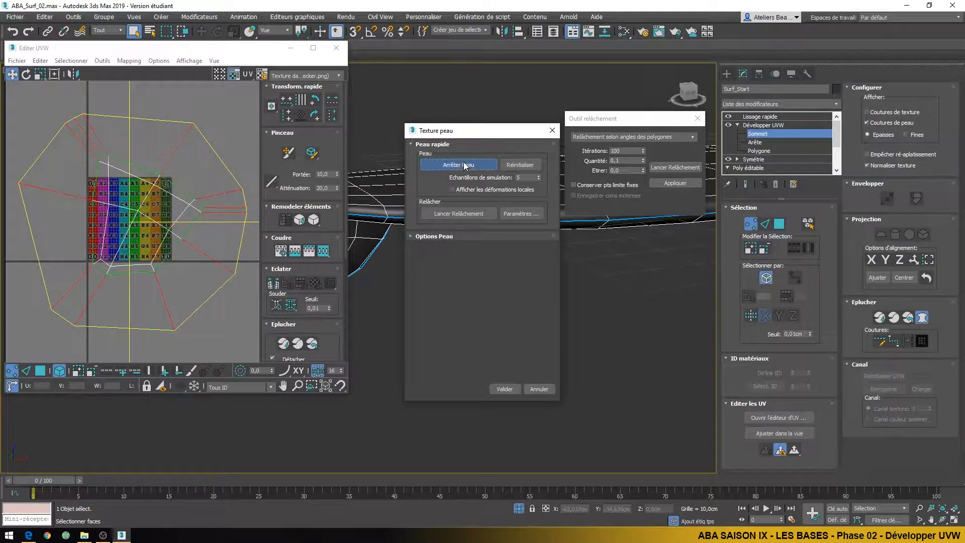
pyautogui.click(465, 213)
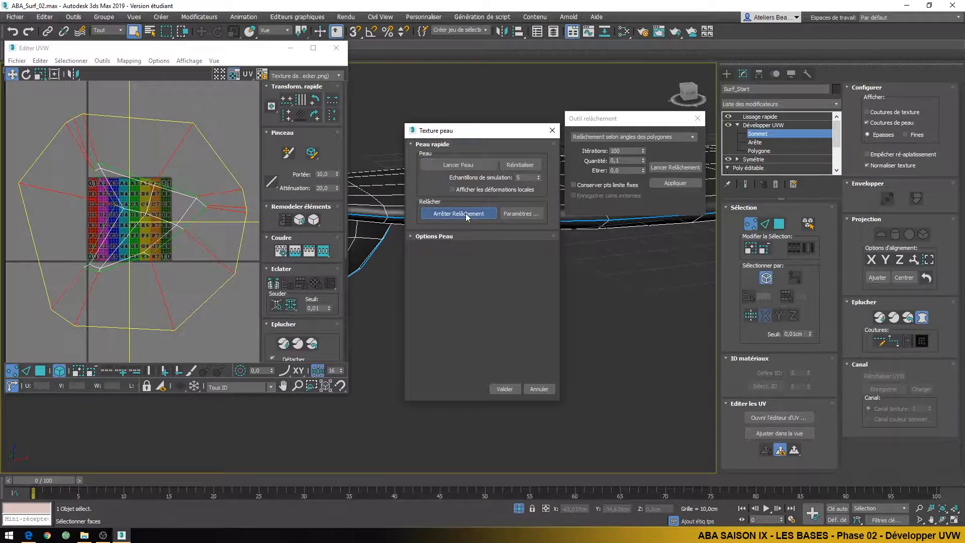
pyautogui.click(505, 389)
# - Move the second fin island above the board islands and rotate both fin islands so their base edges are horizontal on top
pyautogui.scroll(-4, 162, 264)
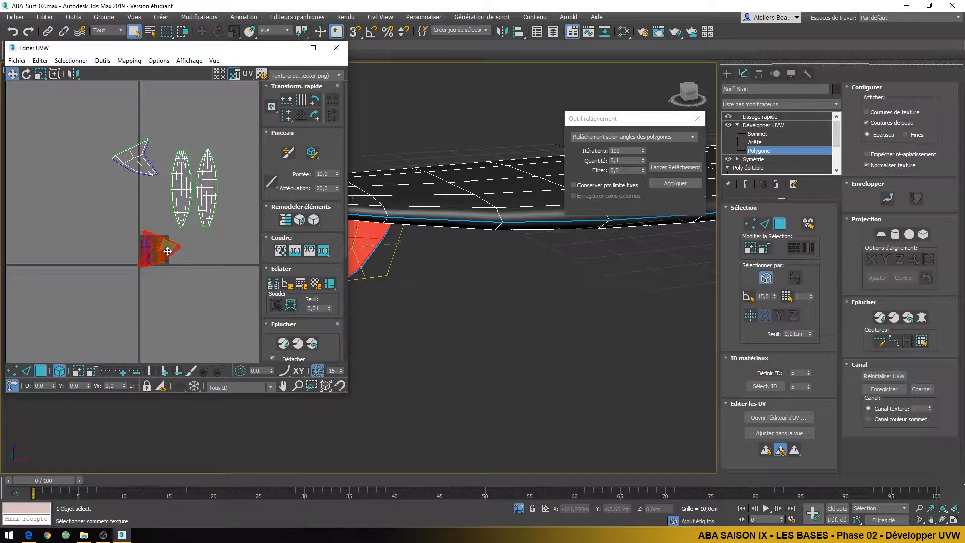
pyautogui.moveTo(168, 251); pyautogui.dragTo(141, 169)
pyautogui.rightClick(193, 110)
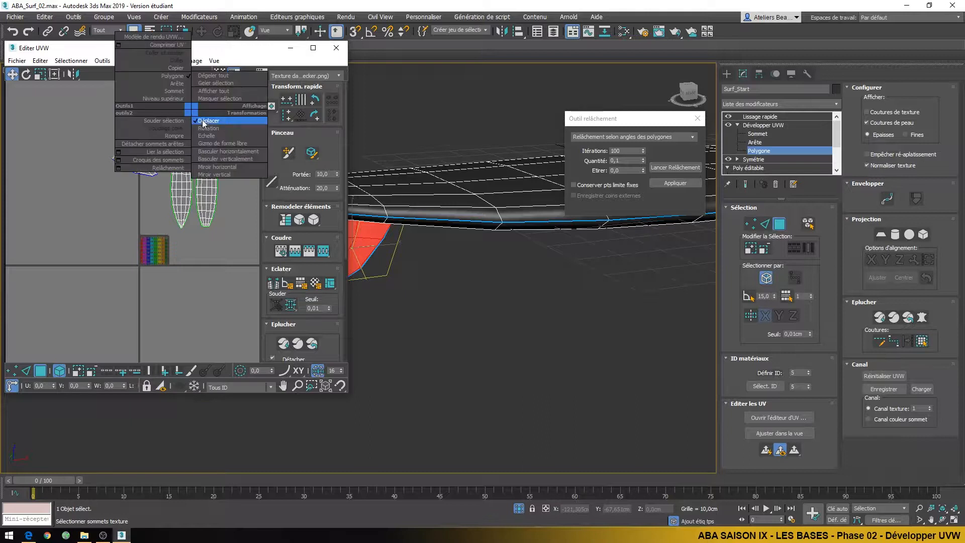
pyautogui.click(208, 128)
pyautogui.moveTo(209, 130); pyautogui.dragTo(206, 194, button='middle')
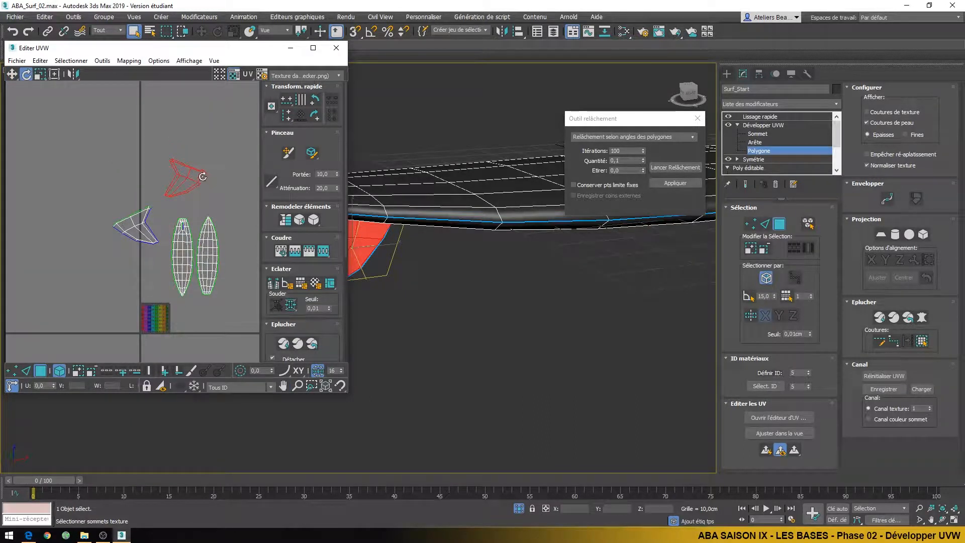
pyautogui.moveTo(203, 176); pyautogui.dragTo(215, 162)
pyautogui.moveTo(141, 214)
pyautogui.mouseDown()
pyautogui.moveTo(150, 220)
pyautogui.moveTo(147, 211)
pyautogui.mouseUp()
pyautogui.scroll(2, 194, 287)
# - Rotate the underside UV island half a turn so its tail points down, and clear the selection
pyautogui.click(182, 242)
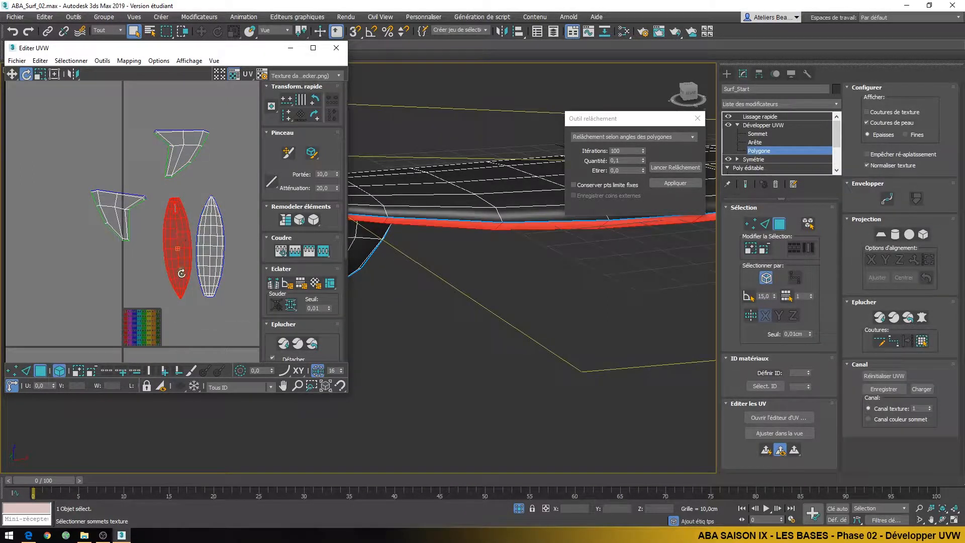
pyautogui.moveTo(182, 273); pyautogui.dragTo(174, 173)
pyautogui.click(222, 166)
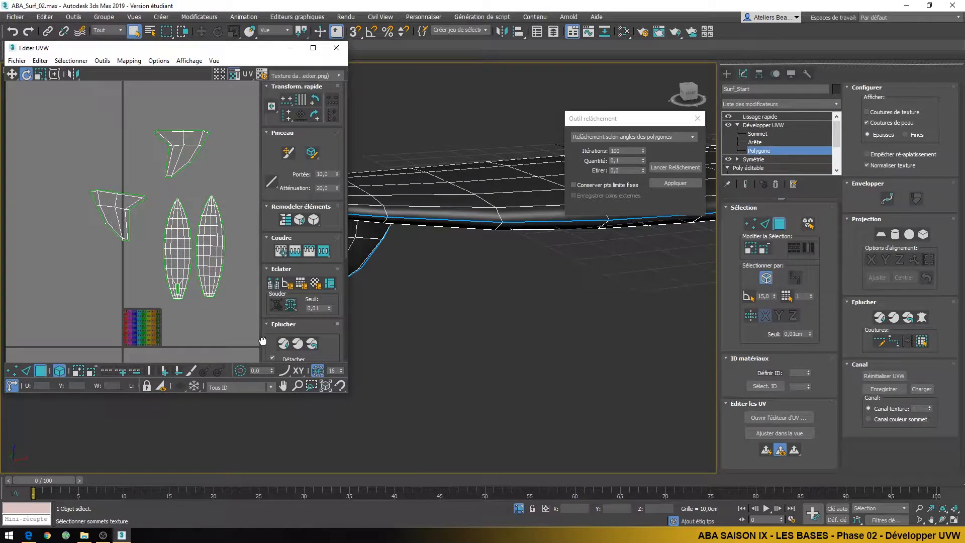
# - Pack all UV islands into the texture square with the custom packing, keeping rescaling on and padding at 0,02
pyautogui.moveTo(262, 341); pyautogui.dragTo(275, 168)
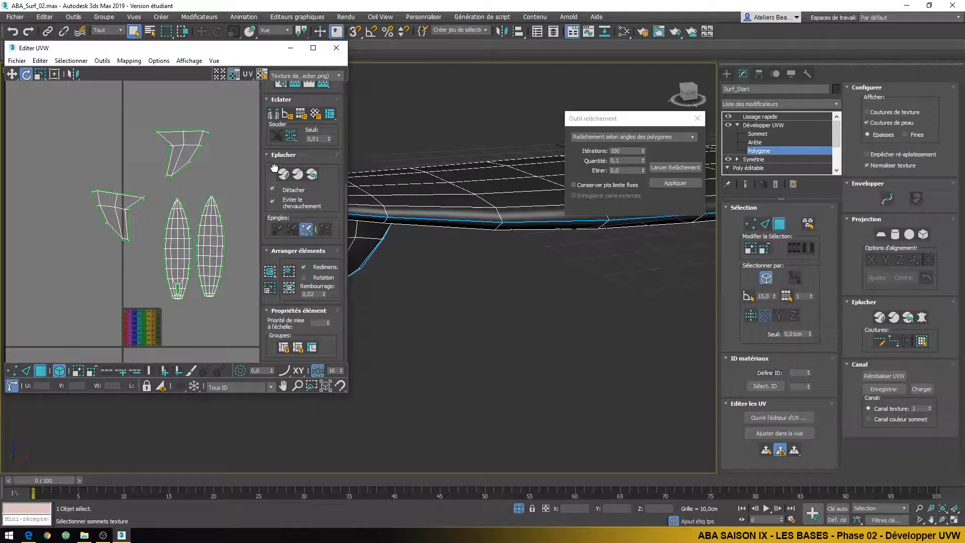
pyautogui.click(272, 273)
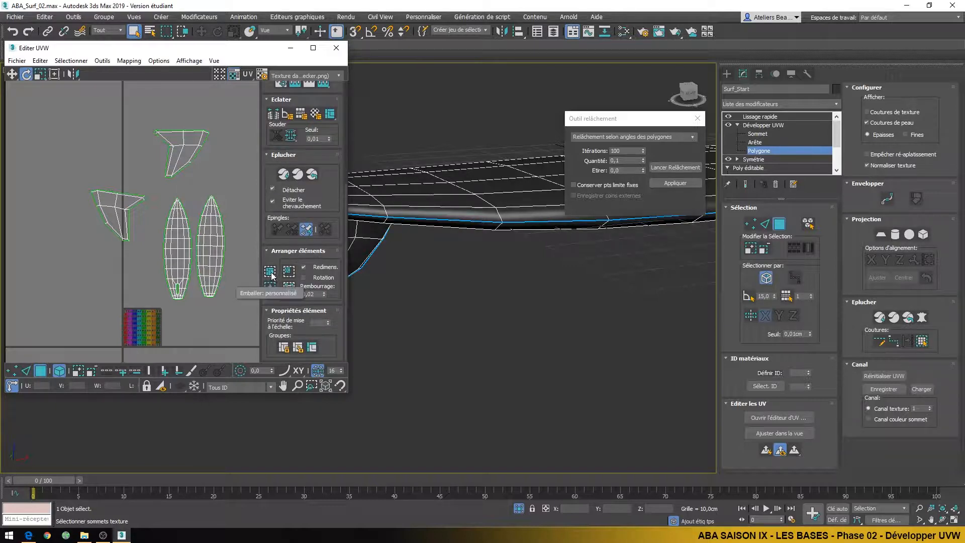
pyautogui.scroll(4, 134, 326)
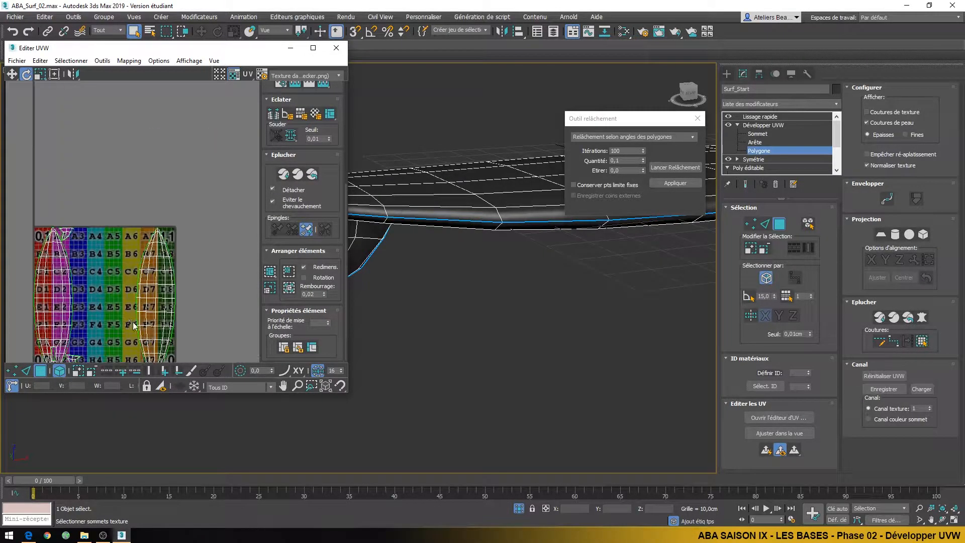
pyautogui.moveTo(124, 296); pyautogui.dragTo(159, 235, button='middle')
pyautogui.scroll(2, 159, 235)
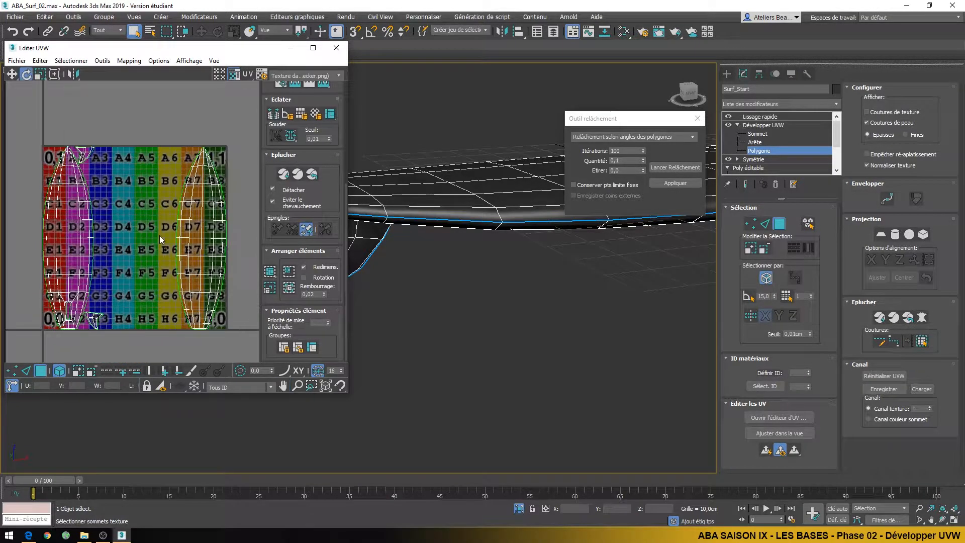
pyautogui.scroll(1, 99, 315)
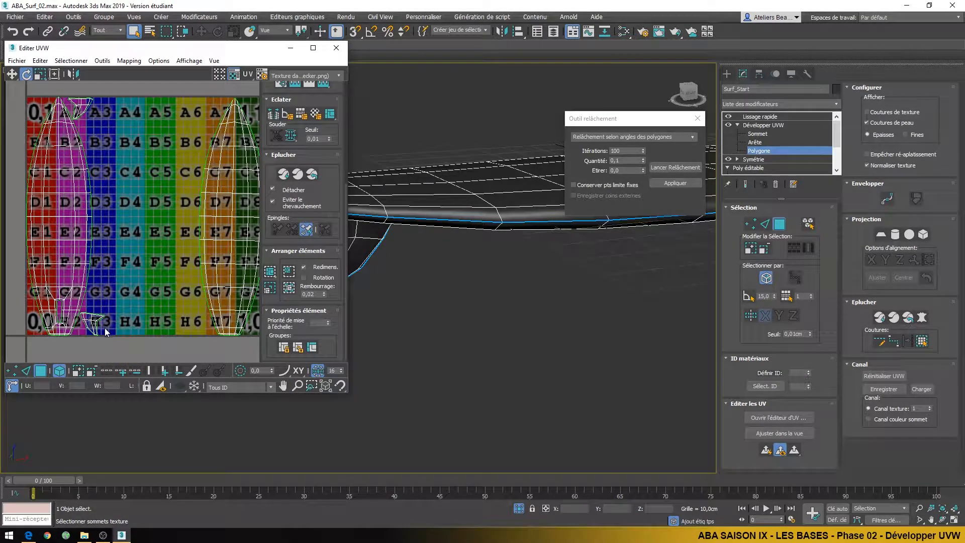
# - Select the fin island beside the underside's tail and rotate it slightly to straighten its base edge
pyautogui.click(95, 323)
pyautogui.scroll(3, 97, 327)
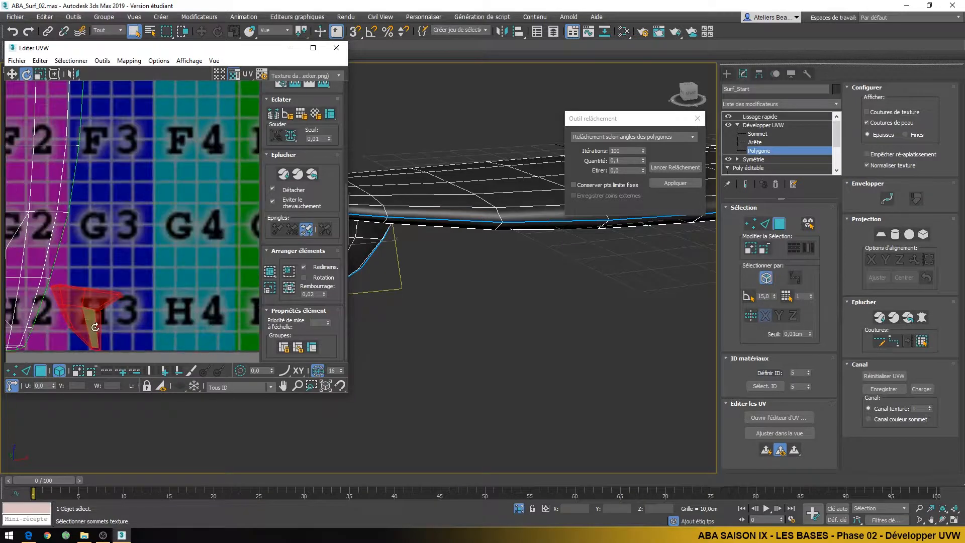
pyautogui.moveTo(99, 297); pyautogui.dragTo(101, 286)
pyautogui.scroll(-3, 105, 268)
pyautogui.moveTo(145, 143); pyautogui.dragTo(224, 341, button='middle')
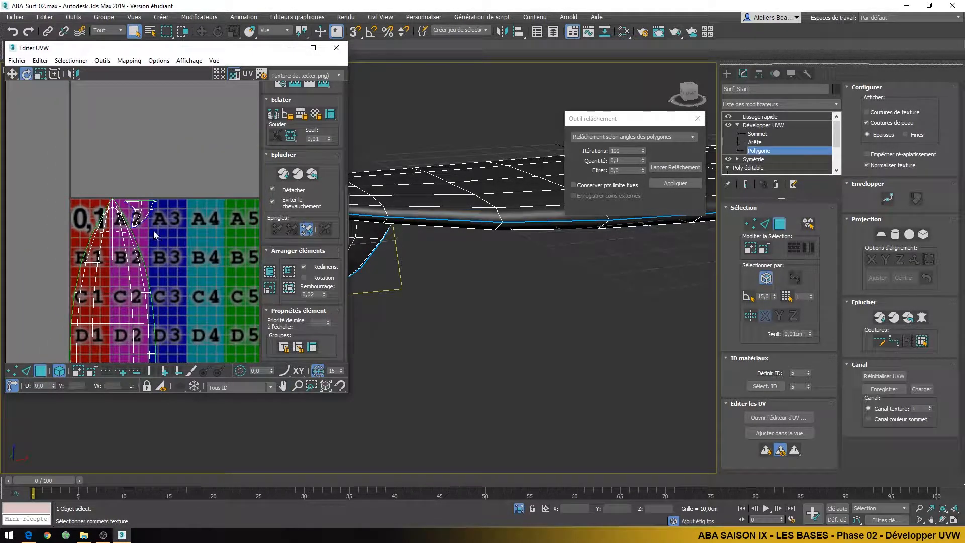
# - Select the fin island beside the underside's nose and move it away from the underside island
pyautogui.click(144, 215)
pyautogui.scroll(3, 148, 211)
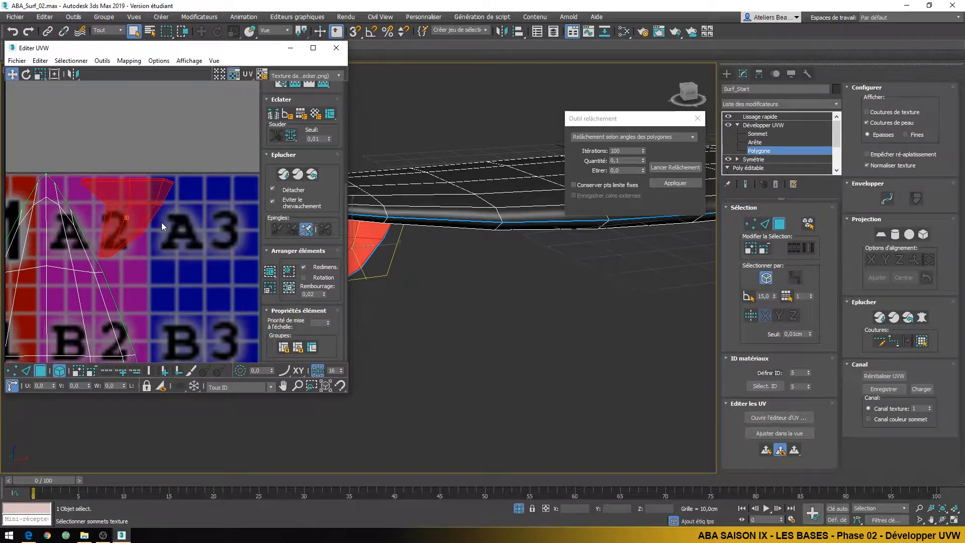
pyautogui.rightClick(161, 222)
pyautogui.click(173, 229)
pyautogui.moveTo(157, 215); pyautogui.dragTo(220, 229)
# - Select the fin island near the underside's tail and move it slightly away from the underside island
pyautogui.scroll(-3, 201, 277)
pyautogui.moveTo(208, 320); pyautogui.dragTo(117, 132, button='middle')
pyautogui.click(108, 348)
pyautogui.moveTo(141, 333); pyautogui.dragTo(204, 226, button='middle')
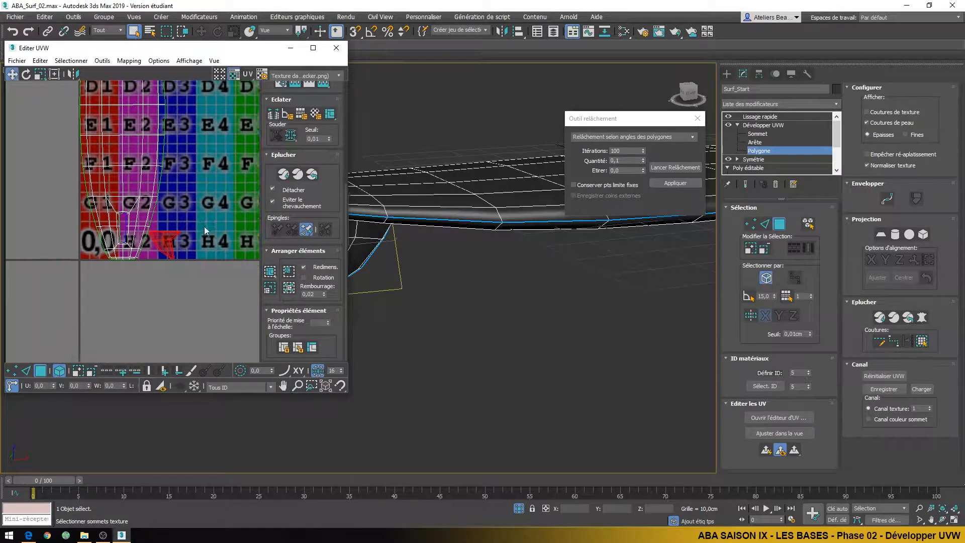
pyautogui.scroll(6, 185, 244)
pyautogui.moveTo(95, 262); pyautogui.dragTo(119, 262)
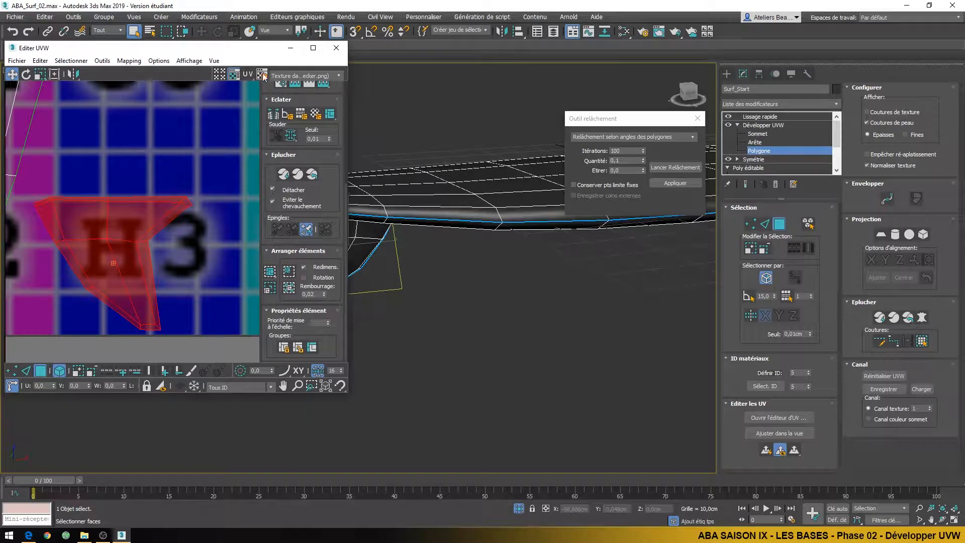
# - Display the checker image texture on the surfboard, close the relax tool, and minimize the UV editor
pyautogui.click(323, 77)
pyautogui.click(324, 85)
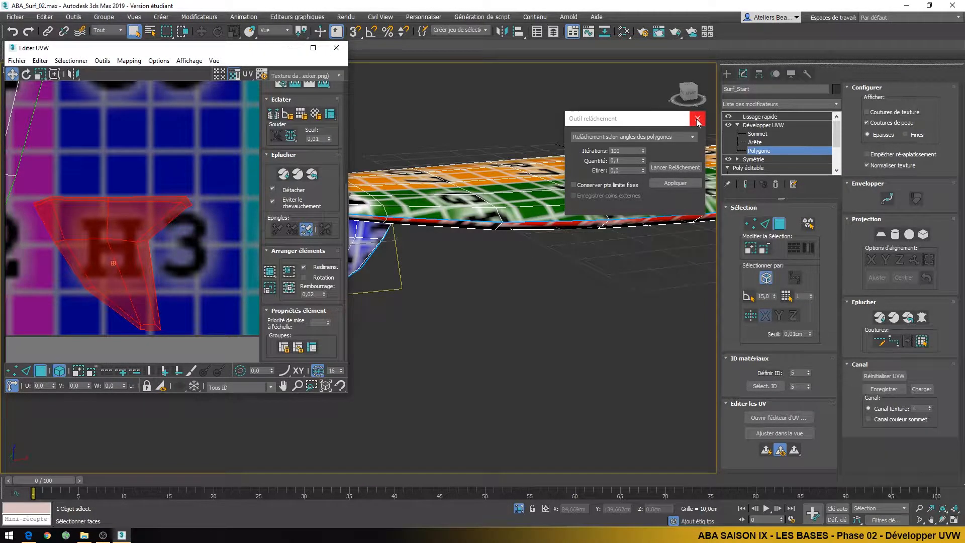
pyautogui.click(697, 121)
pyautogui.click(291, 48)
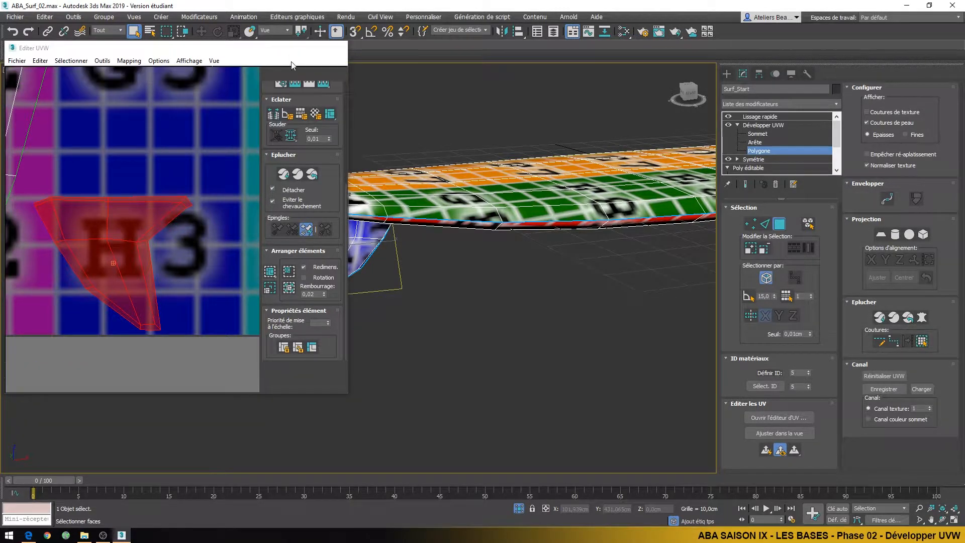
# - Switch Développer UVW to vertex level and show the final stack result to check the checker pattern across the deck
pyautogui.scroll(-4, 493, 201)
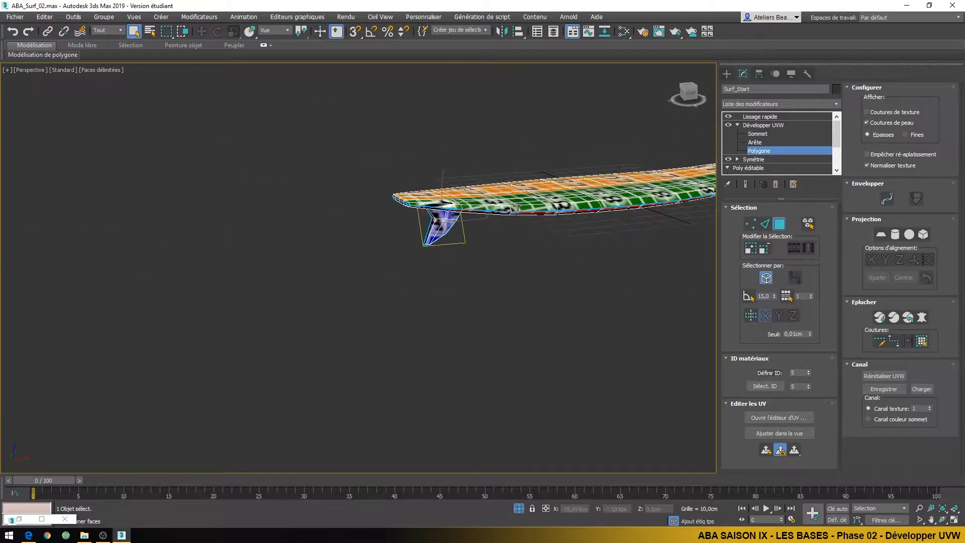
pyautogui.keyDown('alt'); pyautogui.moveTo(493, 201); pyautogui.dragTo(520, 239, button='middle'); pyautogui.keyUp('alt')
pyautogui.moveTo(520, 239); pyautogui.dragTo(248, 162, button='middle')
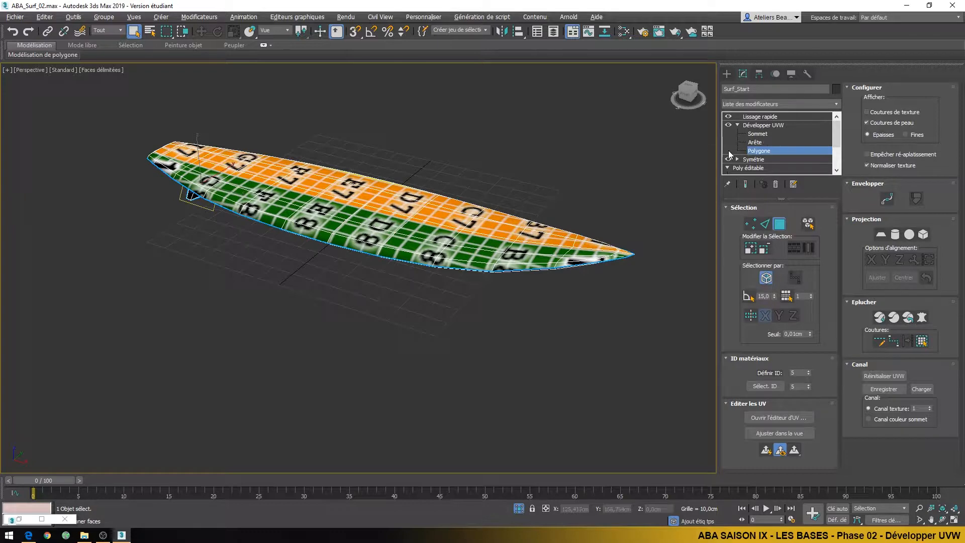
pyautogui.click(774, 134)
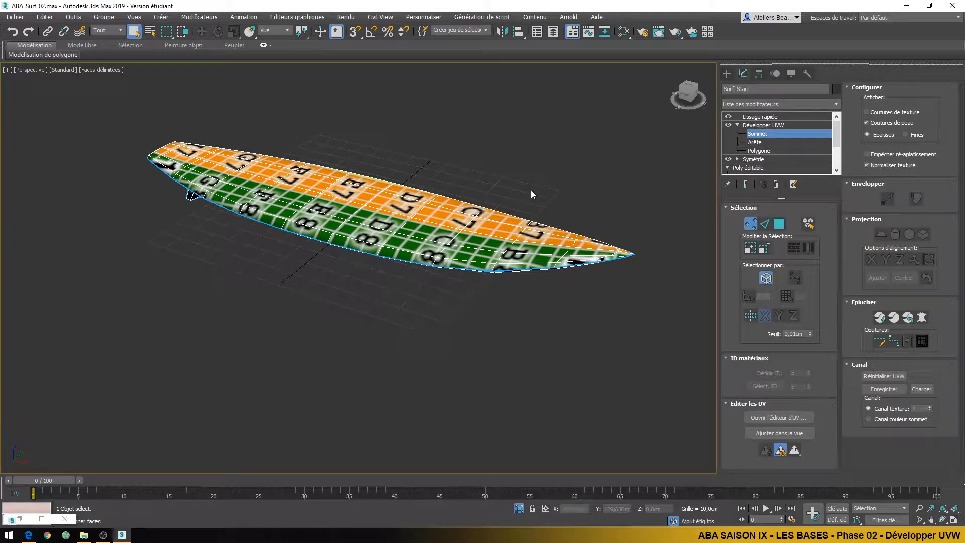
pyautogui.scroll(5, 523, 196)
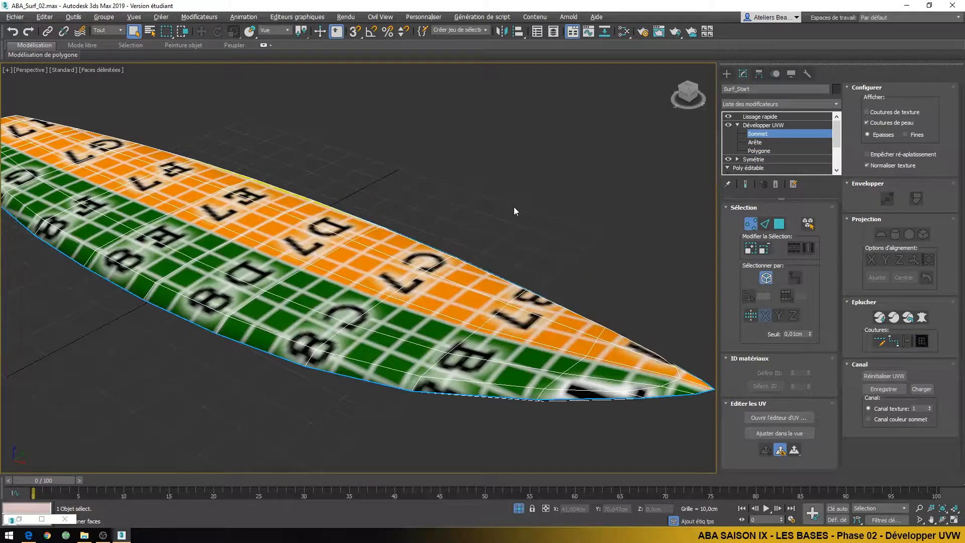
pyautogui.moveTo(514, 207)
pyautogui.keyDown('alt'); pyautogui.mouseDown(button='middle')
pyautogui.moveTo(506, 189)
pyautogui.moveTo(502, 199)
pyautogui.mouseUp(button='middle'); pyautogui.keyUp('alt')
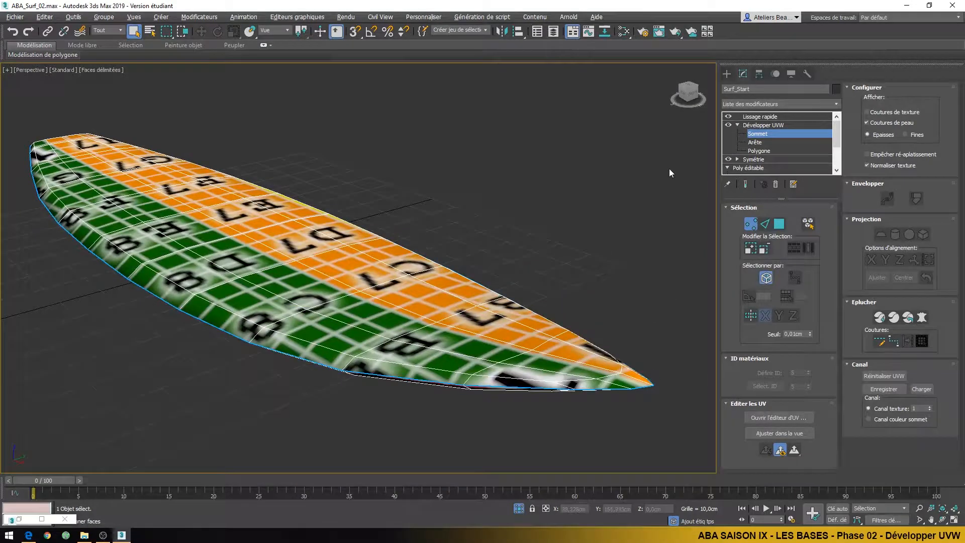
pyautogui.click(744, 184)
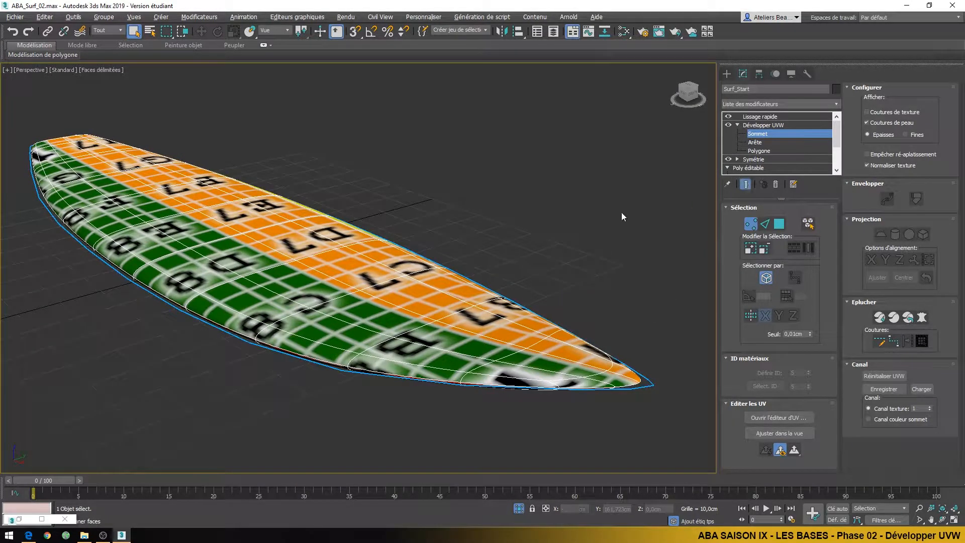
# - Set the Lissage rapide iterations to 3 and return to the vertex level of Développer UVW
pyautogui.click(763, 118)
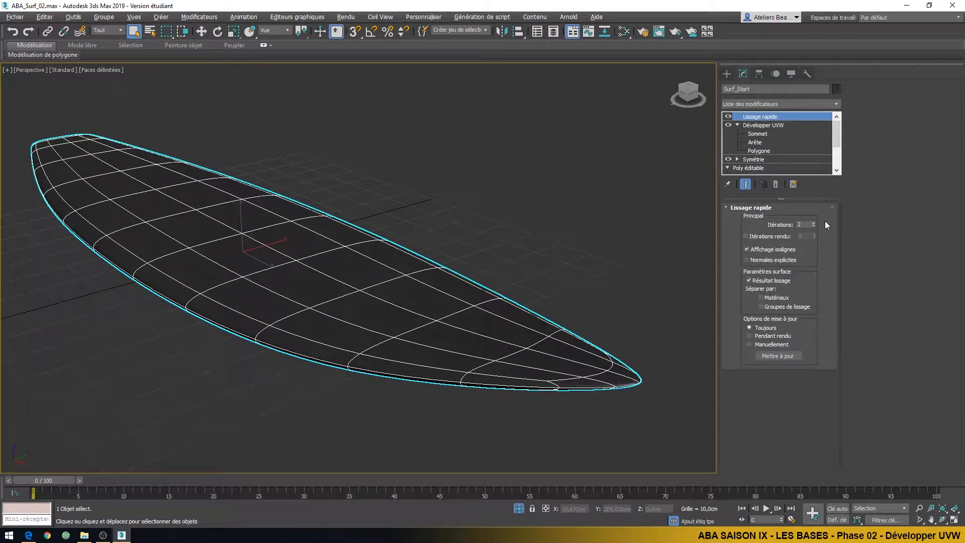
pyautogui.click(814, 222)
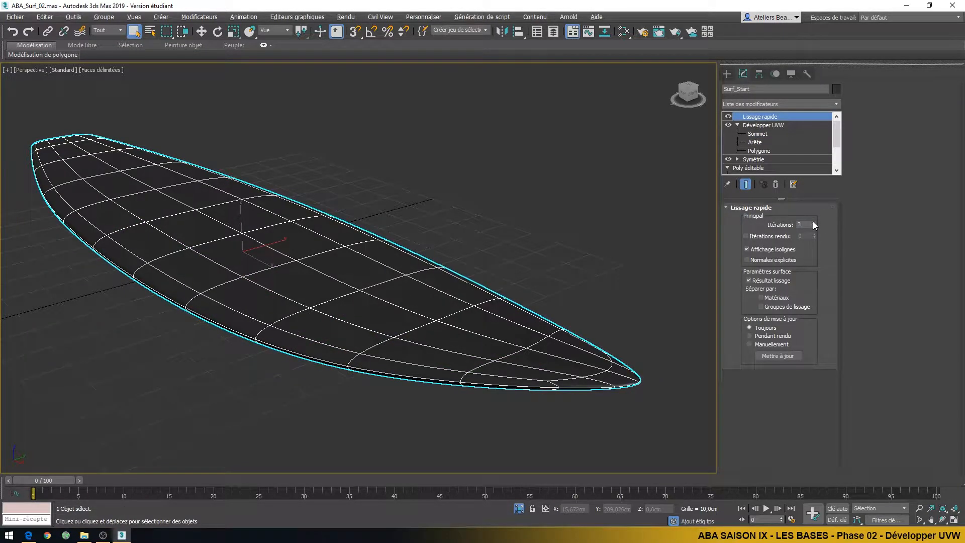
pyautogui.click(762, 135)
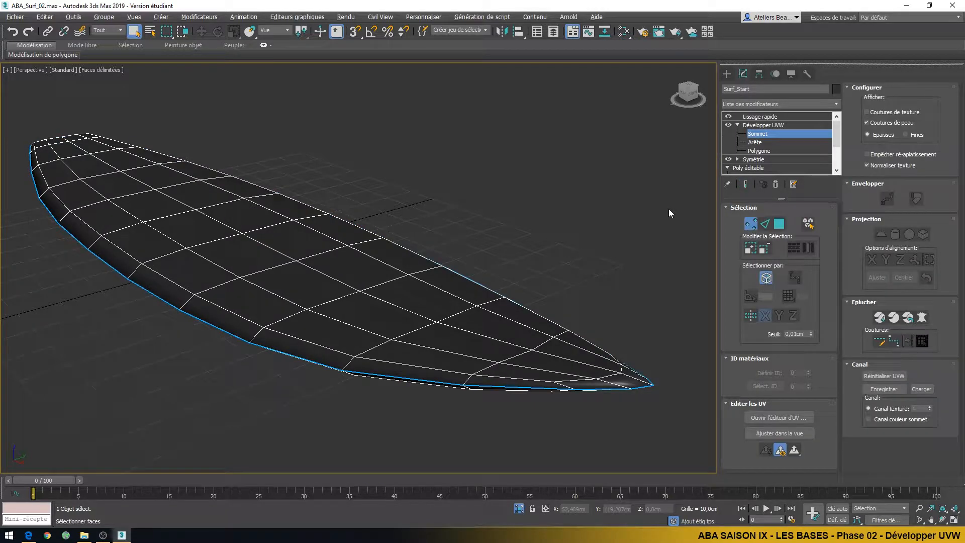
# - Show the final stack result, switch the UV editor's background to CheckerPattern (Damier), and minimize the editor to check the checker on the board
pyautogui.click(782, 417)
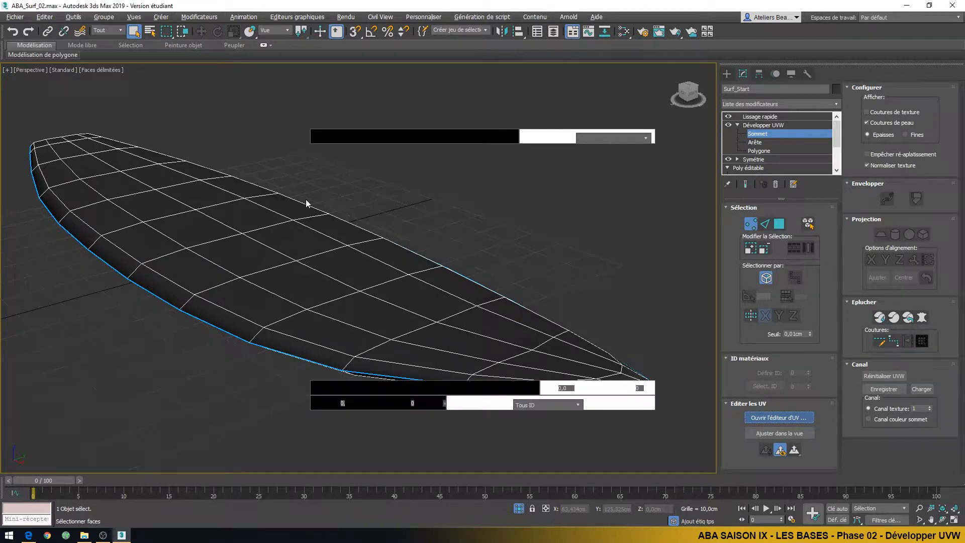
pyautogui.click(745, 185)
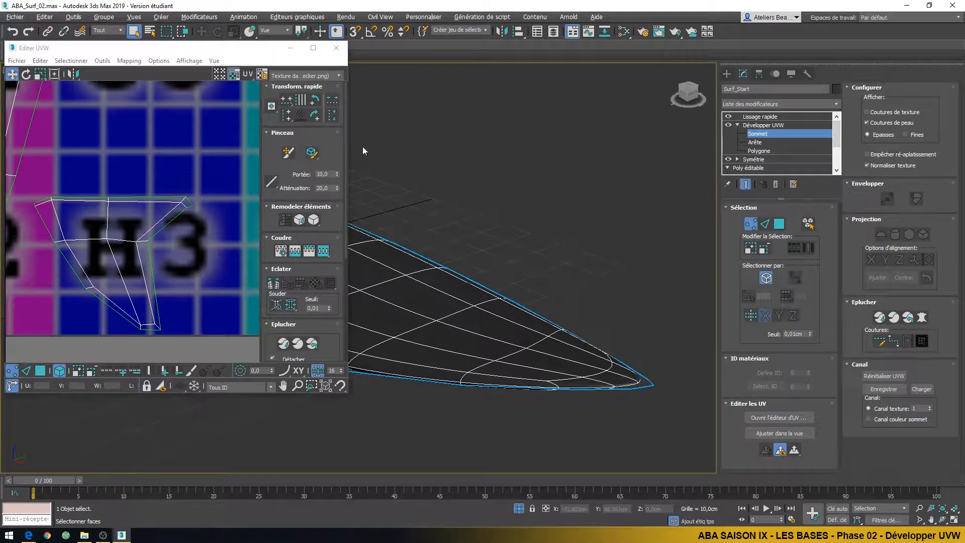
pyautogui.click(314, 76)
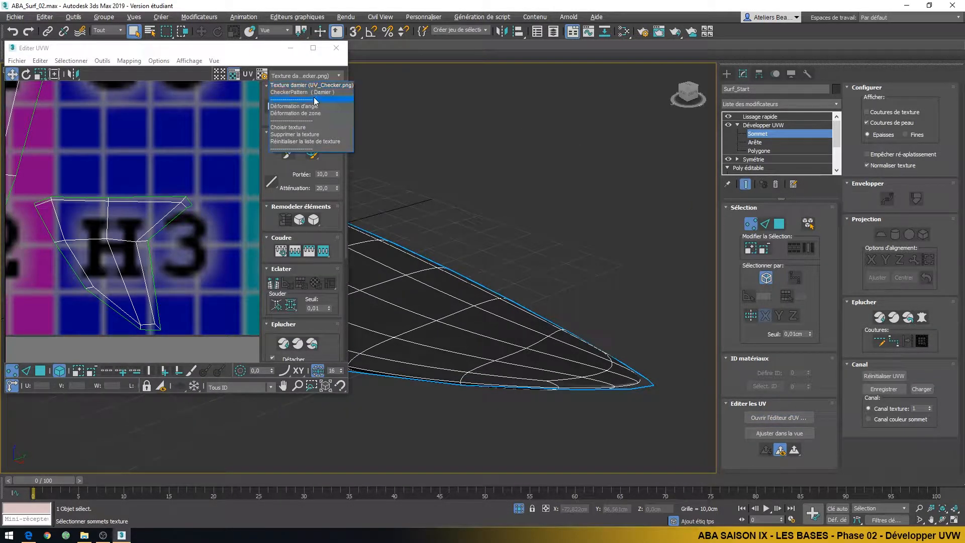
pyautogui.click(317, 93)
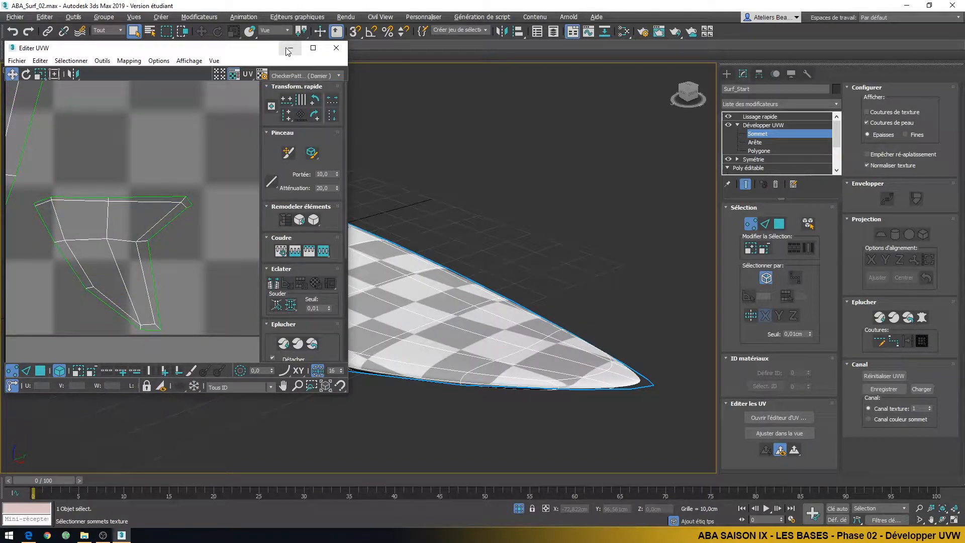
pyautogui.click(288, 51)
pyautogui.keyDown('alt'); pyautogui.moveTo(399, 151); pyautogui.dragTo(362, 188, button='middle'); pyautogui.keyUp('alt')
pyautogui.scroll(2, 557, 173)
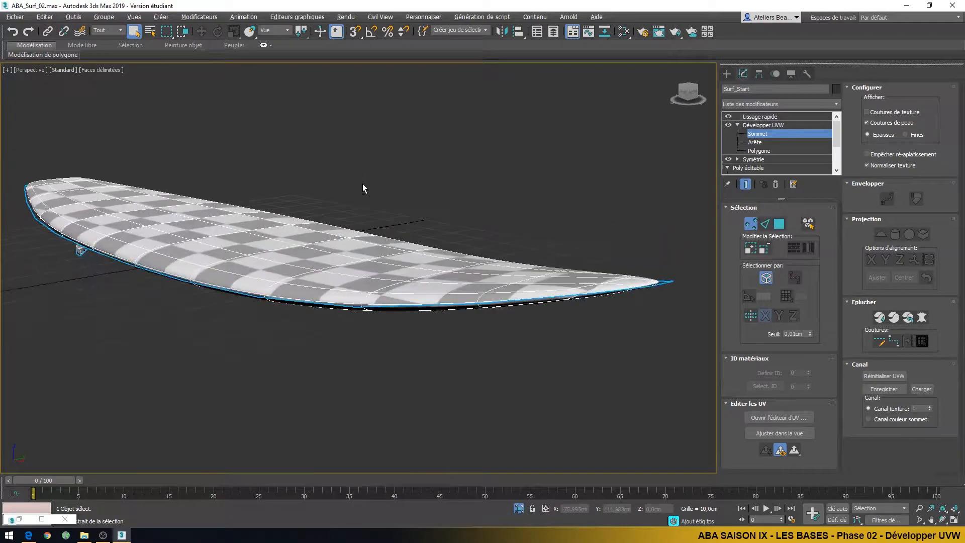
# - Save the scene as an incremented copy named ABA_Surf_03.max in the ABA_Surf folder
pyautogui.click(15, 18)
pyautogui.click(52, 106)
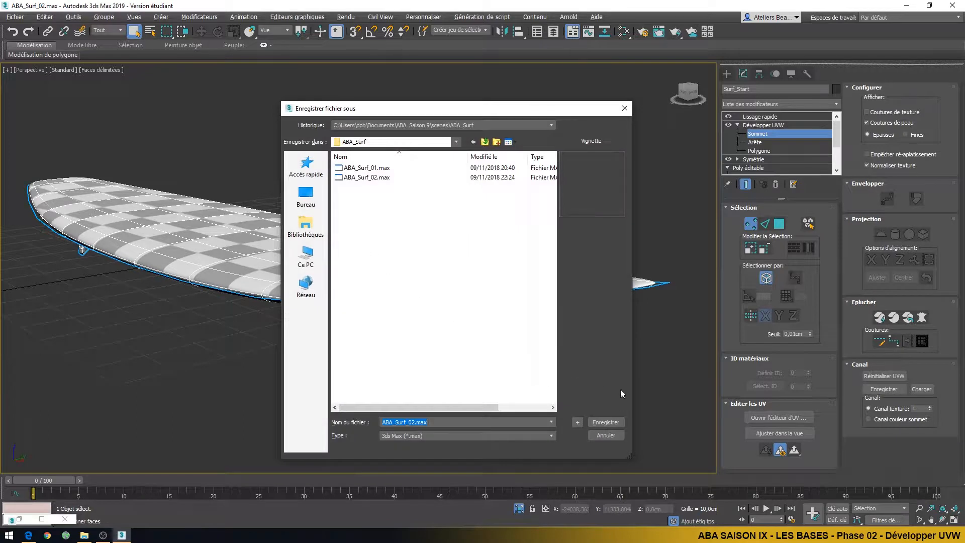
pyautogui.click(577, 422)
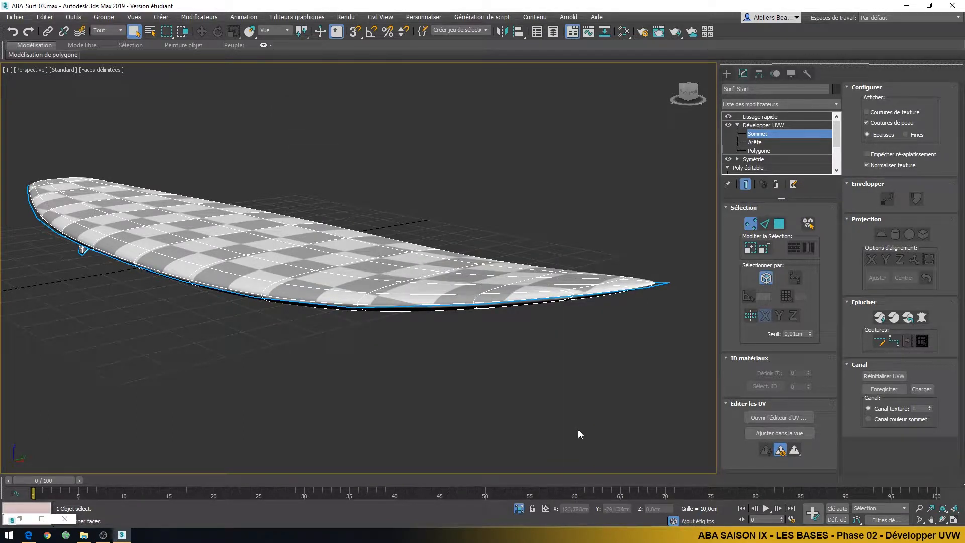
# - Exit the vertex level of Développer UVW and collapse the Développer UVW and Poly éditable entries in the modifier stack
pyautogui.click(761, 126)
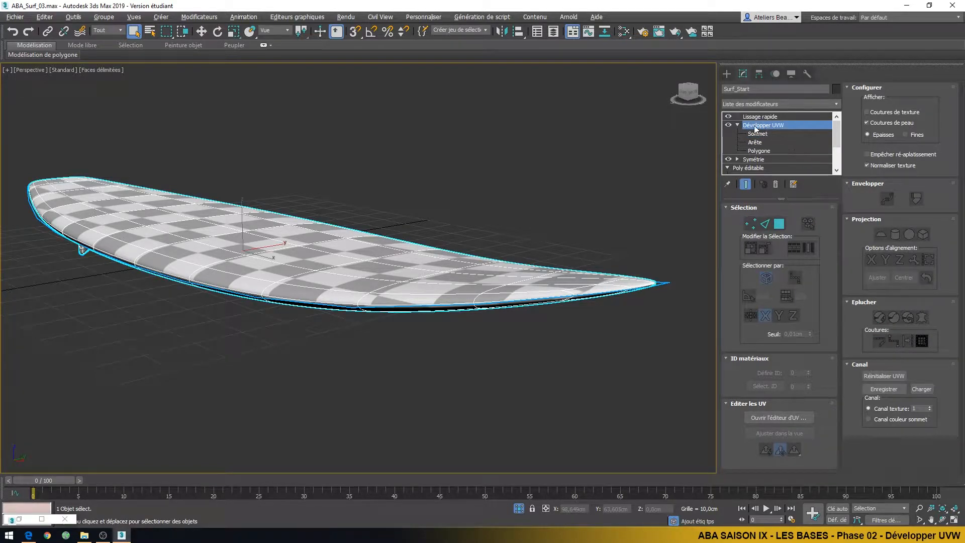
pyautogui.click(737, 125)
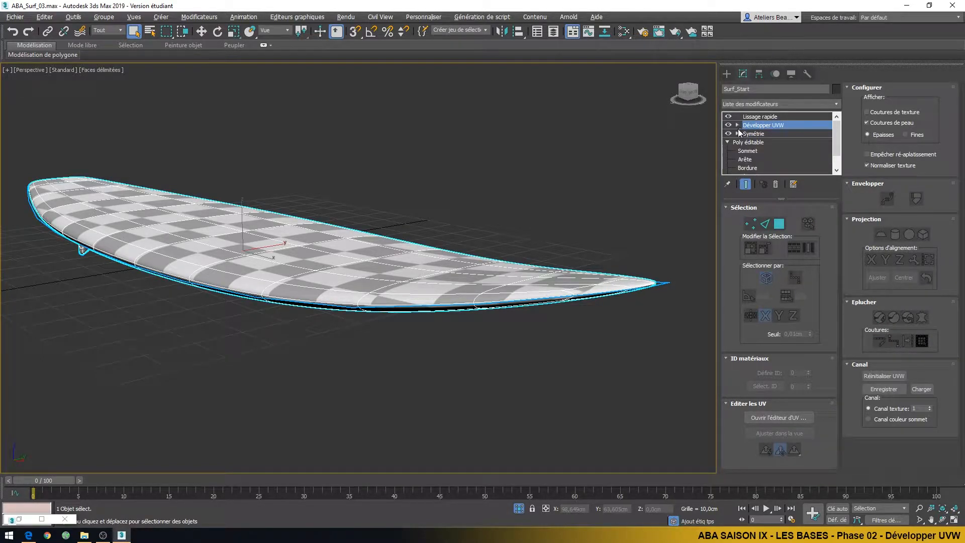
pyautogui.click(728, 144)
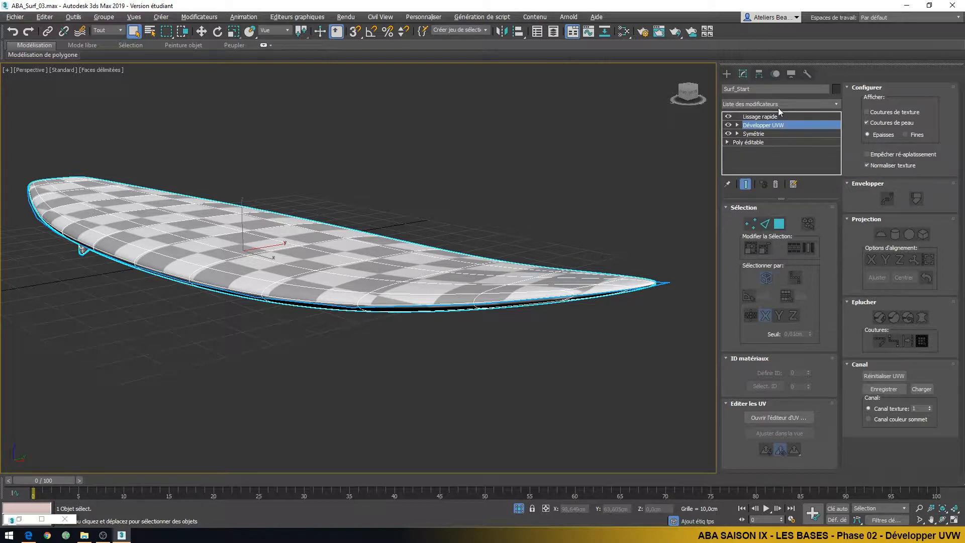
pyautogui.click(762, 160)
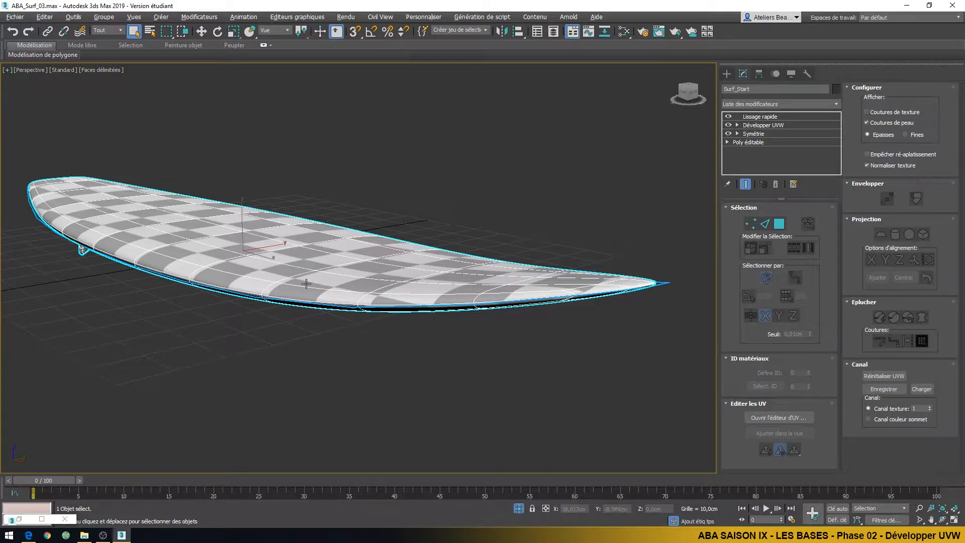
pyautogui.moveTo(686, 100); pyautogui.dragTo(203, 113)
pyautogui.moveTo(220, 93)
pyautogui.keyDown('alt'); pyautogui.mouseDown(button='middle')
pyautogui.moveTo(231, 102)
pyautogui.moveTo(248, 78)
pyautogui.moveTo(240, 105)
pyautogui.moveTo(251, 70)
pyautogui.moveTo(258, 468)
pyautogui.moveTo(271, 462)
pyautogui.moveTo(269, 65)
pyautogui.moveTo(248, 107)
pyautogui.moveTo(224, 81)
pyautogui.moveTo(241, 77)
pyautogui.moveTo(251, 82)
pyautogui.moveTo(248, 95)
pyautogui.moveTo(197, 89)
pyautogui.moveTo(239, 86)
pyautogui.moveTo(234, 100)
pyautogui.mouseUp(button='middle'); pyautogui.keyUp('alt')
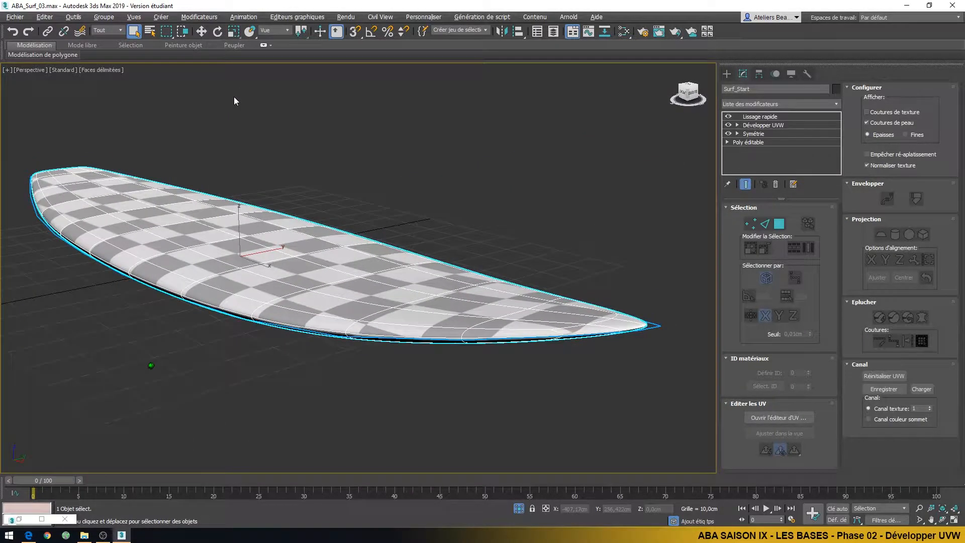